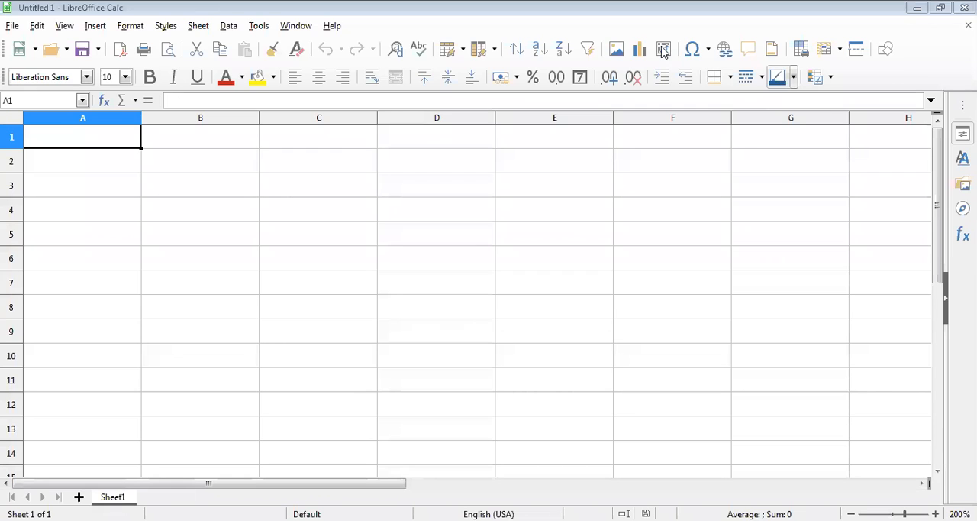
- Enter the column headers NAME, HINDI, MATH and SCI in cells A1 to D1
{"action": "left_click", "coordinate": [94, 140]}
{"action": "type", "text": "NAME"}
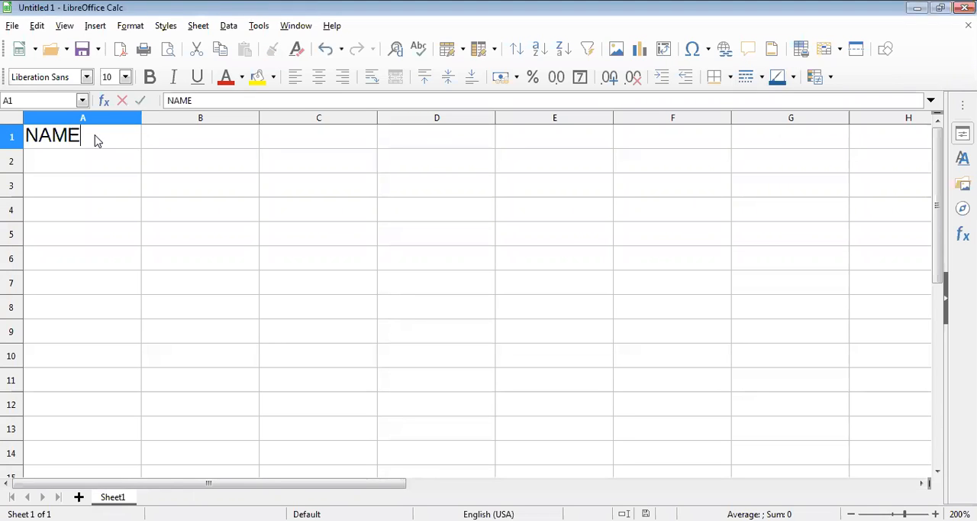
{"action": "key", "text": "Tab"}
{"action": "type", "text": "HIN"}
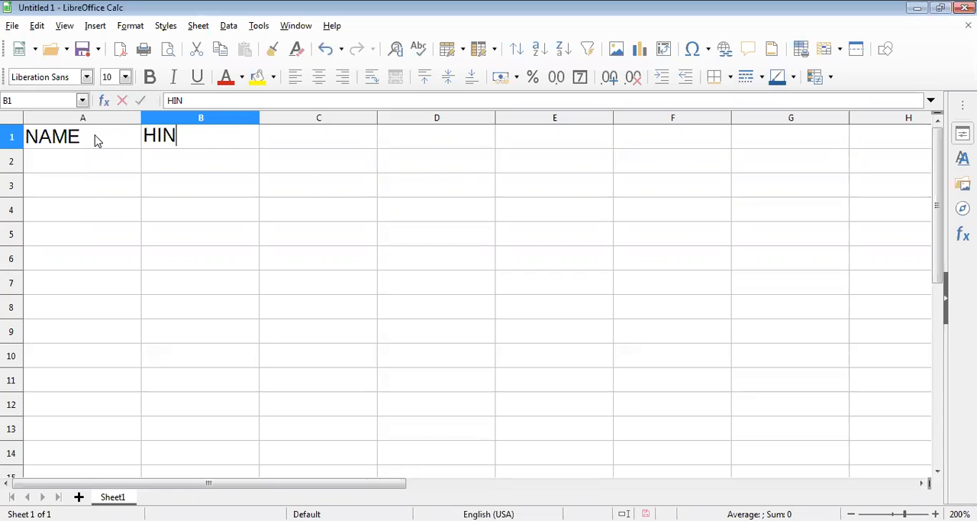
{"action": "type", "text": "DI"}
{"action": "key", "text": "Tab"}
{"action": "type", "text": "MATH"}
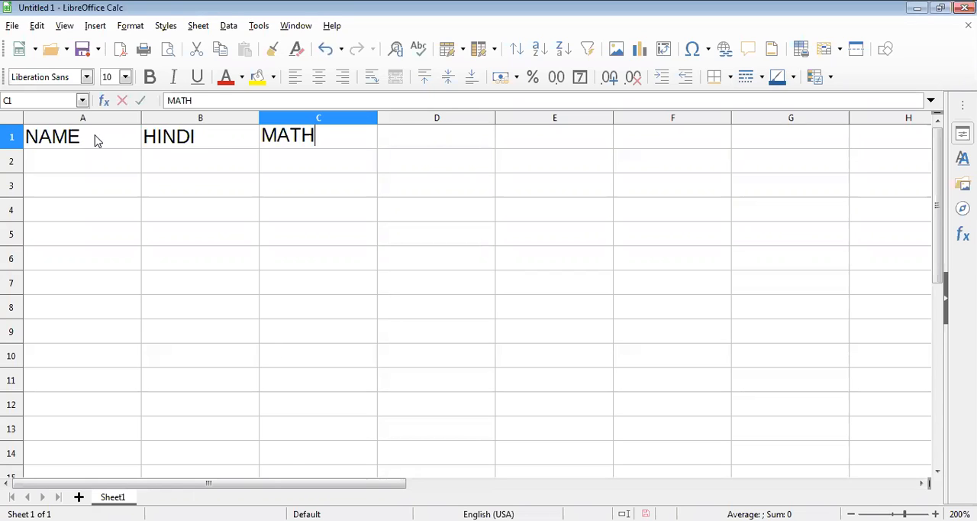
{"action": "key", "text": "Tab"}
{"action": "type", "text": "SCI"}
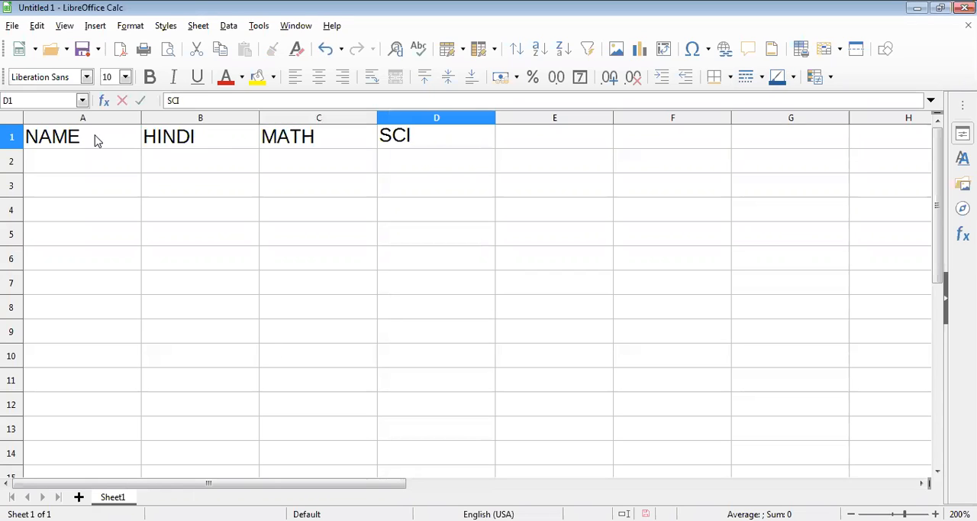
- Enter the column headers ENG, ART, TOTAL and PER in cells E1 to H1
{"action": "key", "text": "Tab"}
{"action": "type", "text": "EN"}
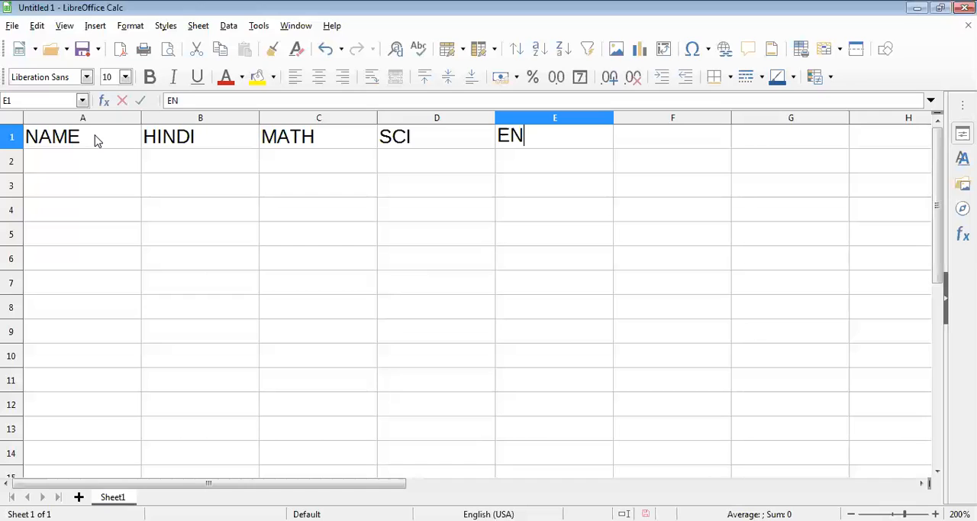
{"action": "type", "text": "G"}
{"action": "key", "text": "Tab"}
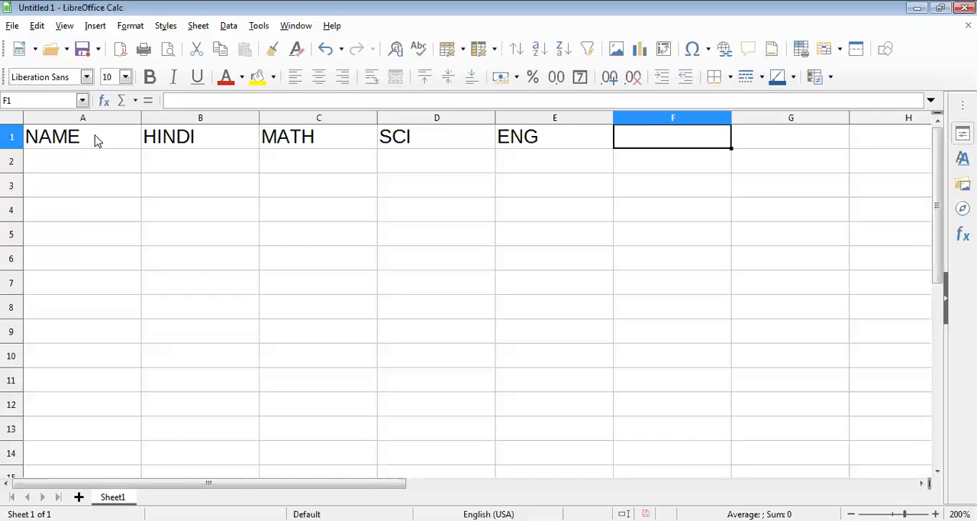
{"action": "type", "text": "ART"}
{"action": "key", "text": "Tab"}
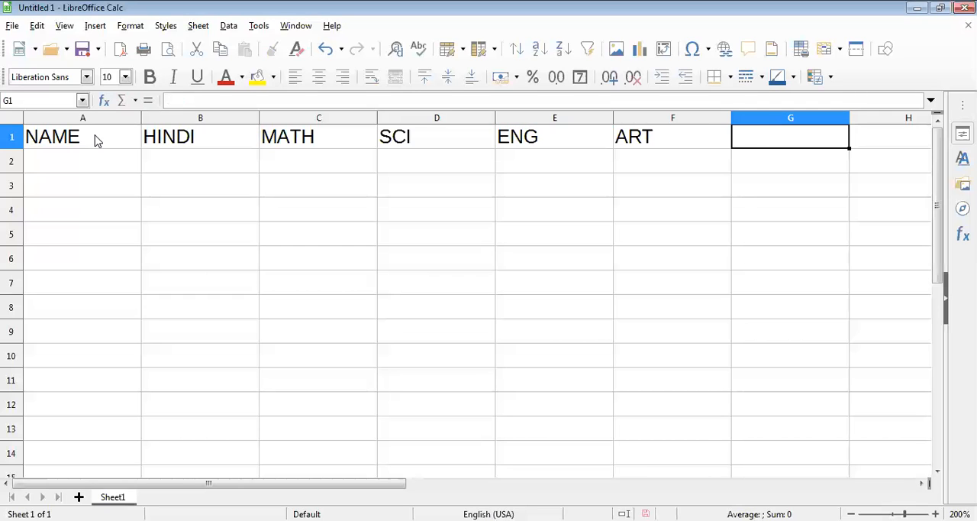
{"action": "type", "text": "TOTAL"}
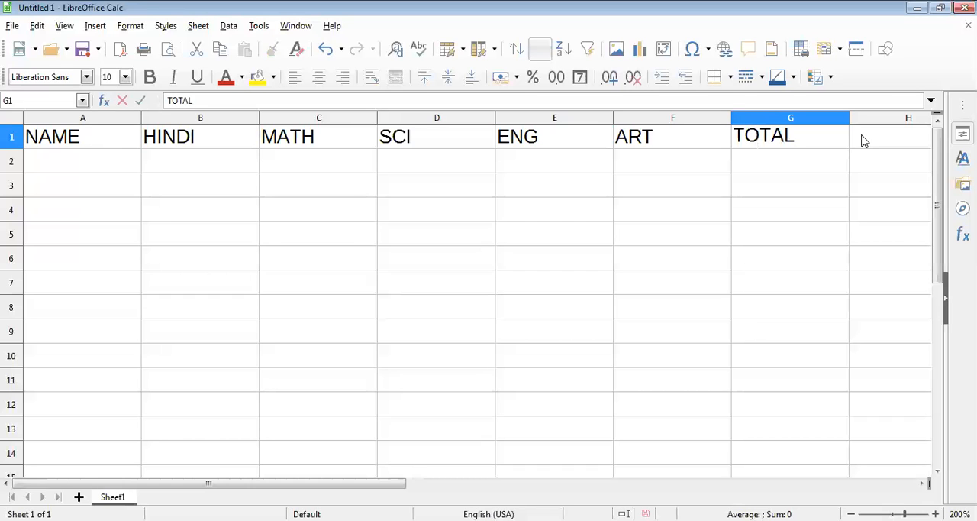
{"action": "key", "text": "Tab"}
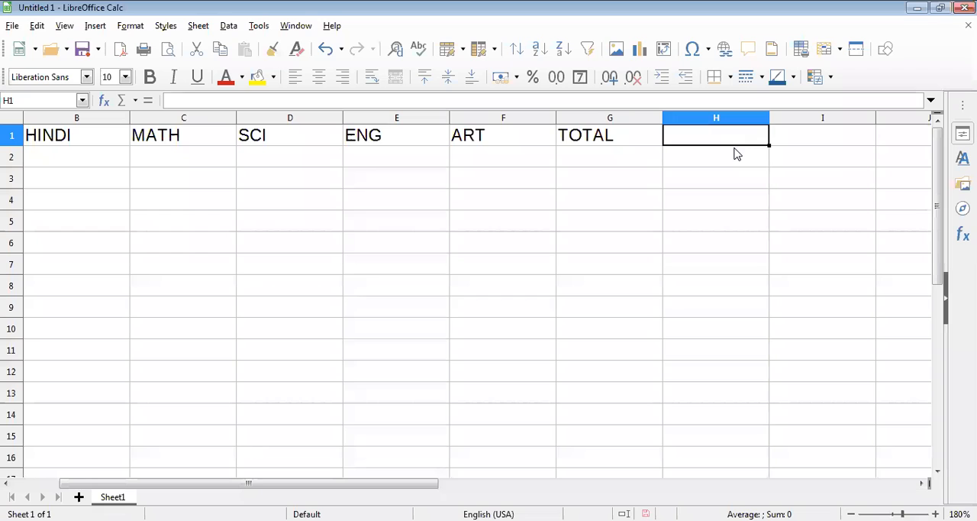
{"action": "type", "text": "P"}
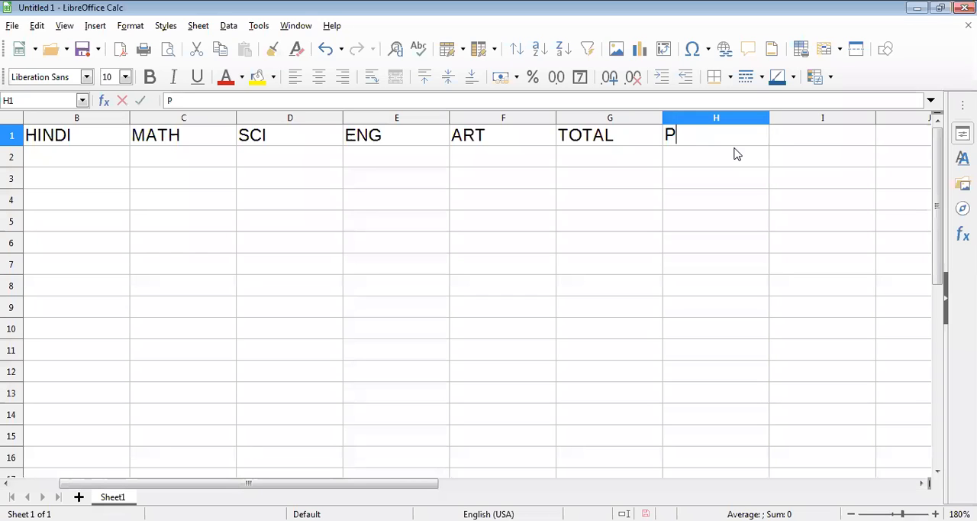
{"action": "type", "text": "ER"}
{"action": "key", "text": "Return"}
{"action": "key", "text": "Home"}
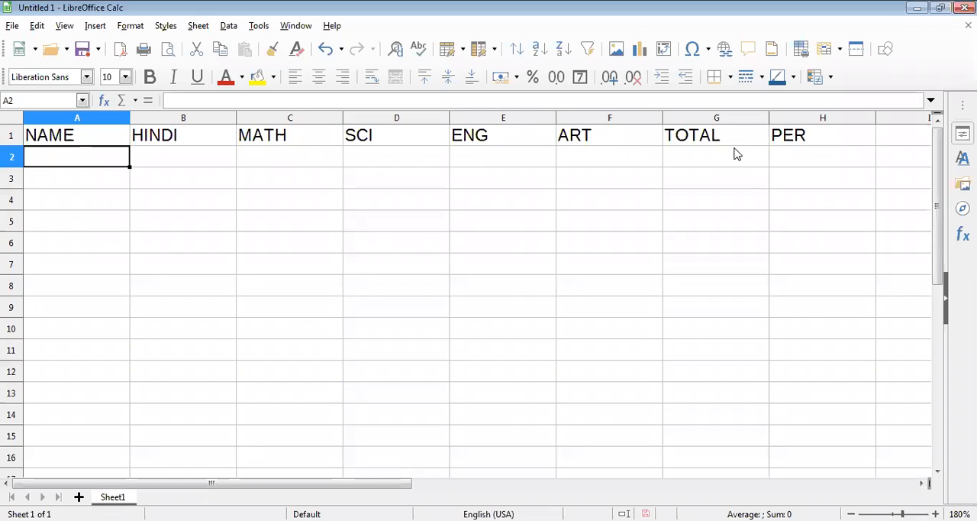
{"action": "key", "text": "Right"}
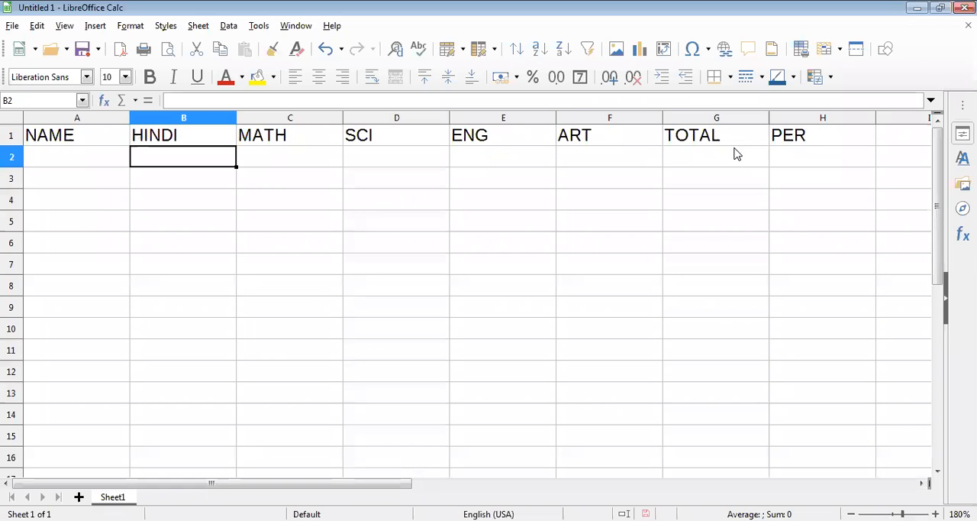
{"action": "key", "text": "Right"}
{"action": "key", "text": "Right"}
{"action": "key", "text": "Right"}
{"action": "key", "text": "Right"}
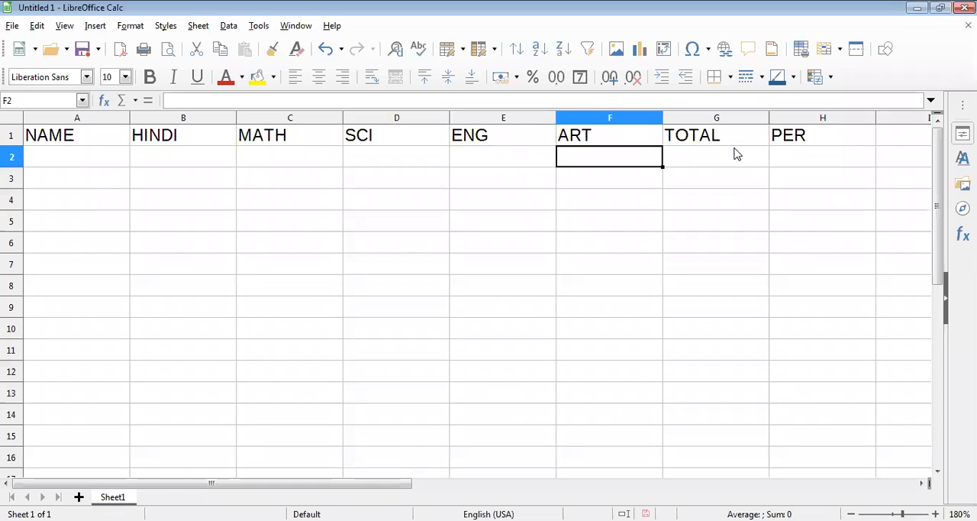
{"action": "key", "text": "Right"}
{"action": "key", "text": "Right"}
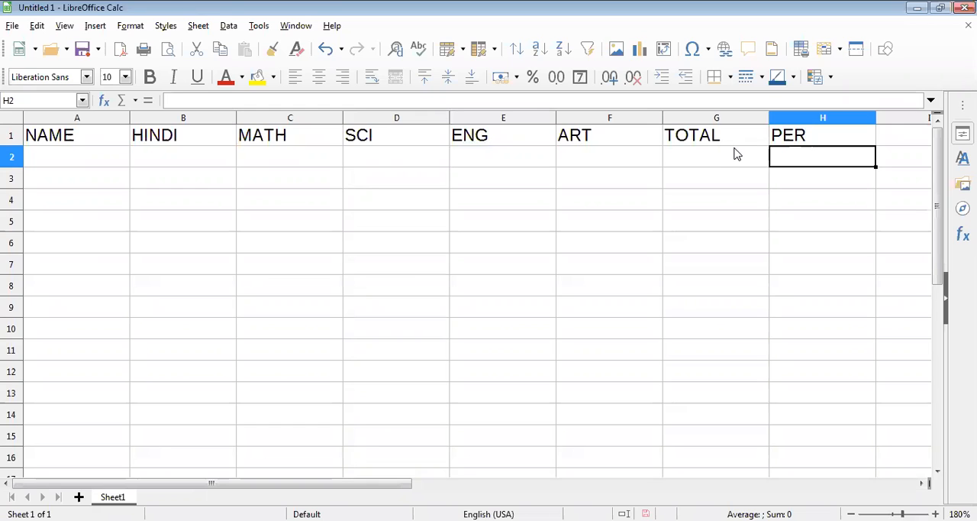
{"action": "left_click", "coordinate": [737, 154]}
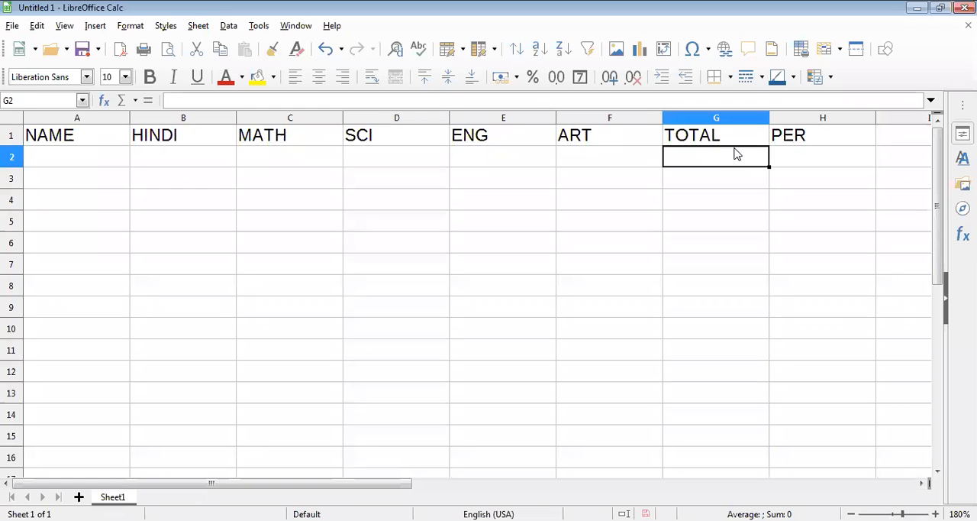
{"action": "key", "text": "Left"}
{"action": "key", "text": "Left"}
{"action": "key", "text": "Left"}
{"action": "key", "text": "Left"}
{"action": "key", "text": "Left"}
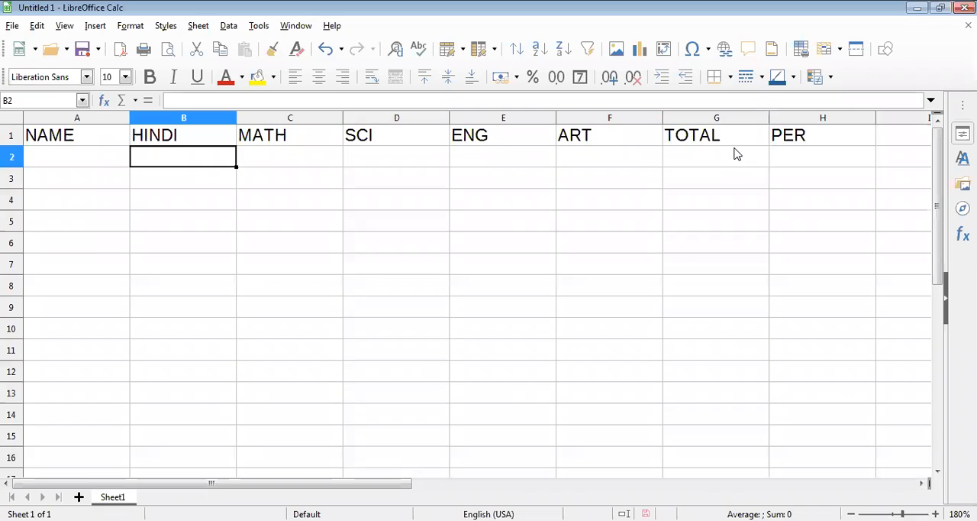
{"action": "key", "text": "Left"}
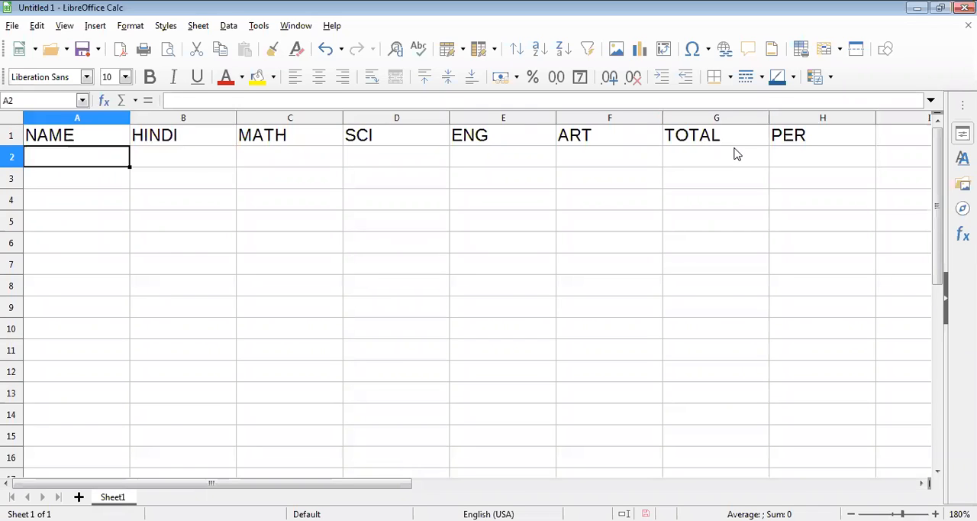
- Enter the first student's name in cell A2 under the NAME header
{"action": "type", "text": "RA"}
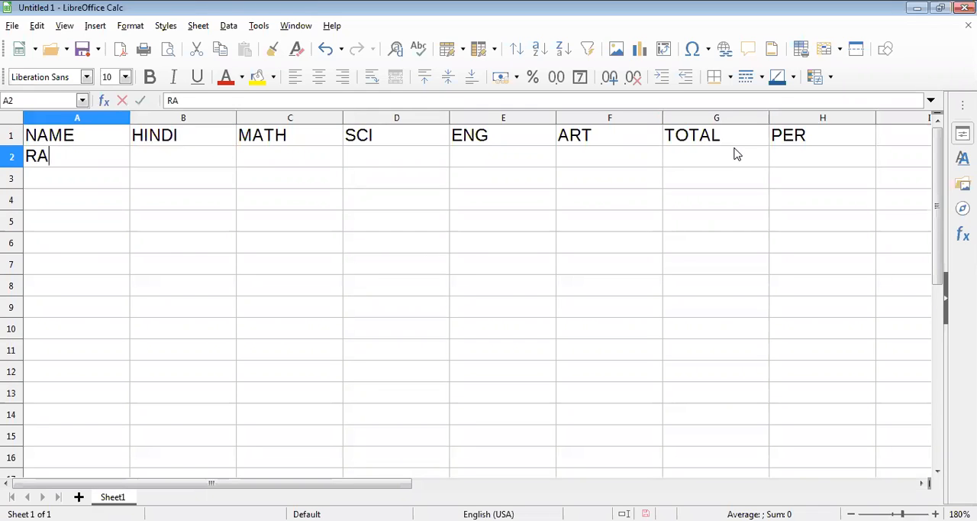
{"action": "type", "text": "HUL"}
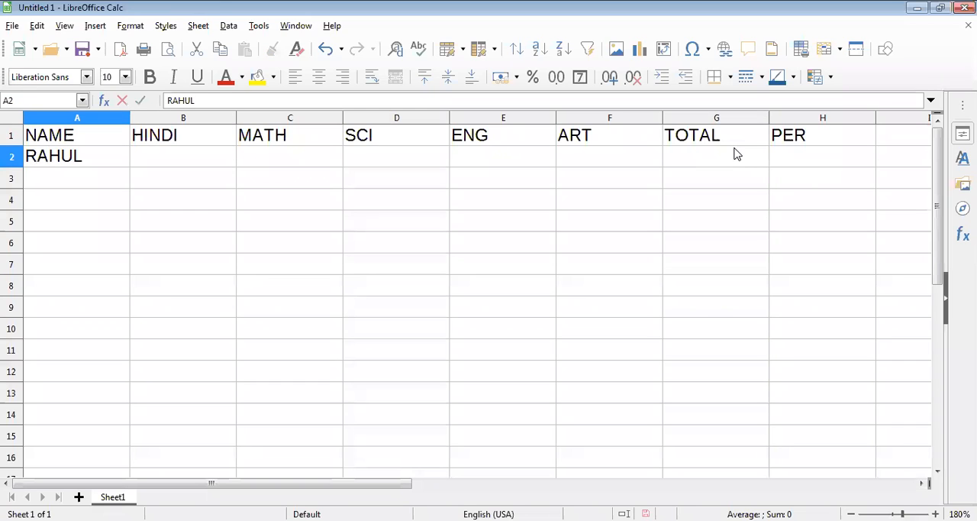
{"action": "key", "text": "Tab"}
{"action": "key", "text": "Tab"}
{"action": "key", "text": "Tab"}
{"action": "key", "text": "Tab"}
- Enter the formula =SUM(B2:F2) in cell G2 to total the first student's subject marks
{"action": "key", "text": "Tab"}
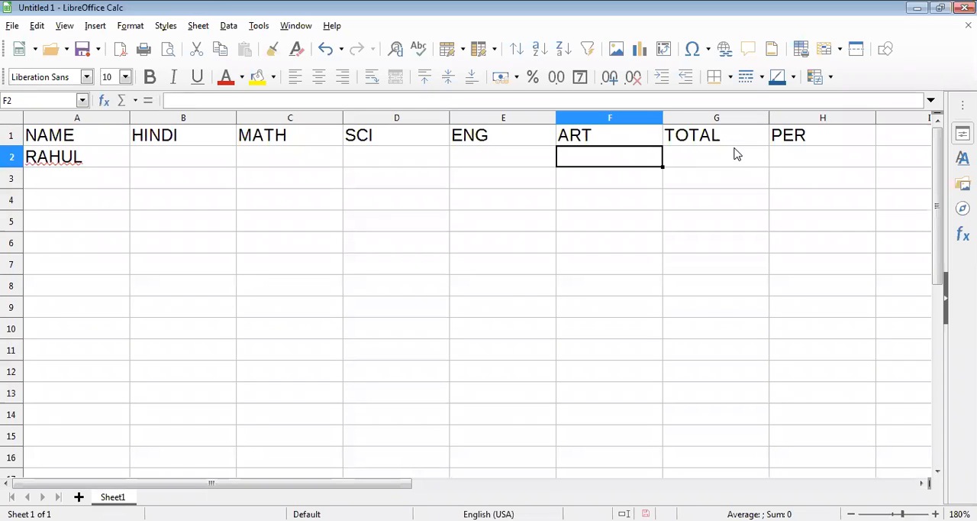
{"action": "key", "text": "Tab"}
{"action": "type", "text": "="}
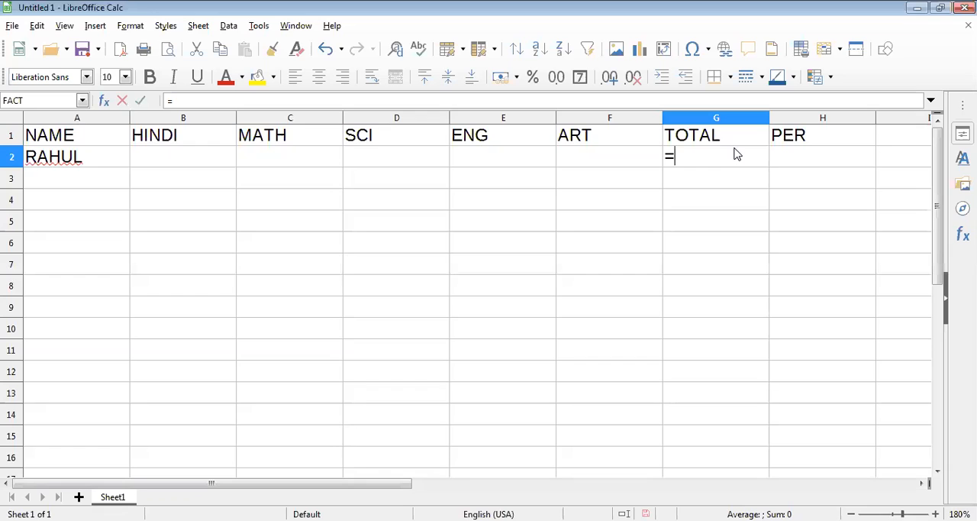
{"action": "type", "text": "SUM"}
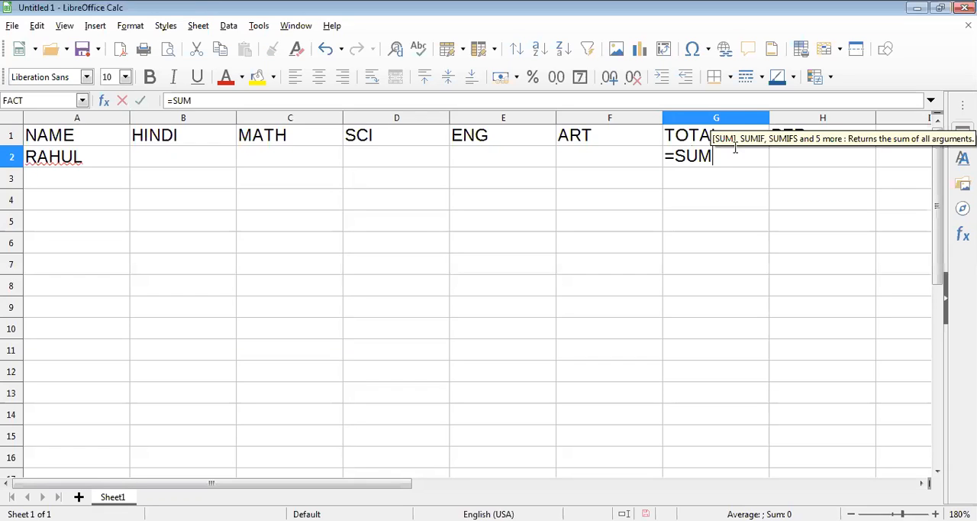
{"action": "type", "text": "("}
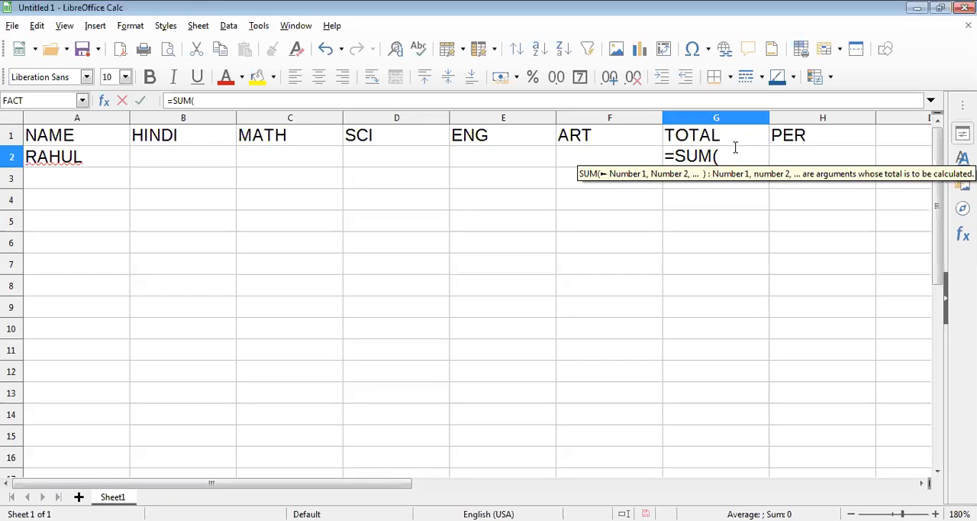
{"action": "left_click", "coordinate": [179, 155]}
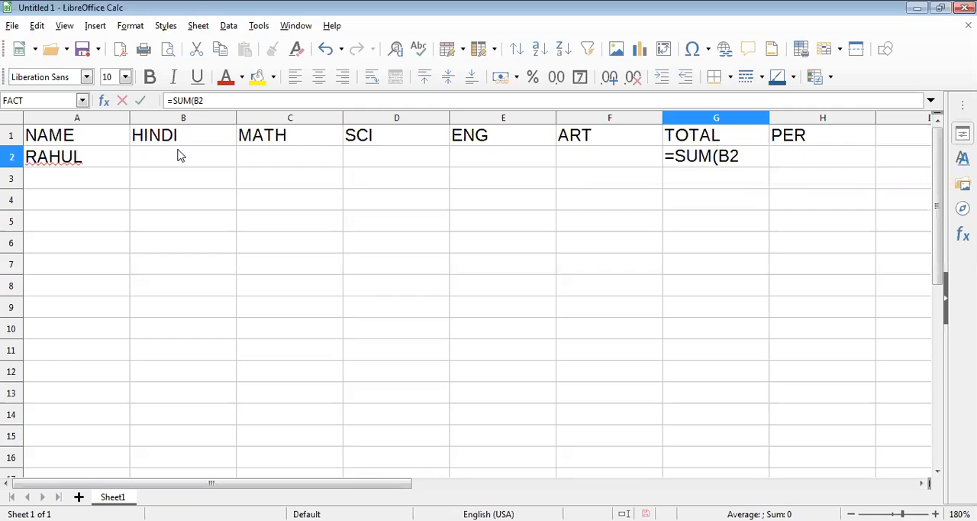
{"action": "type", "text": ":"}
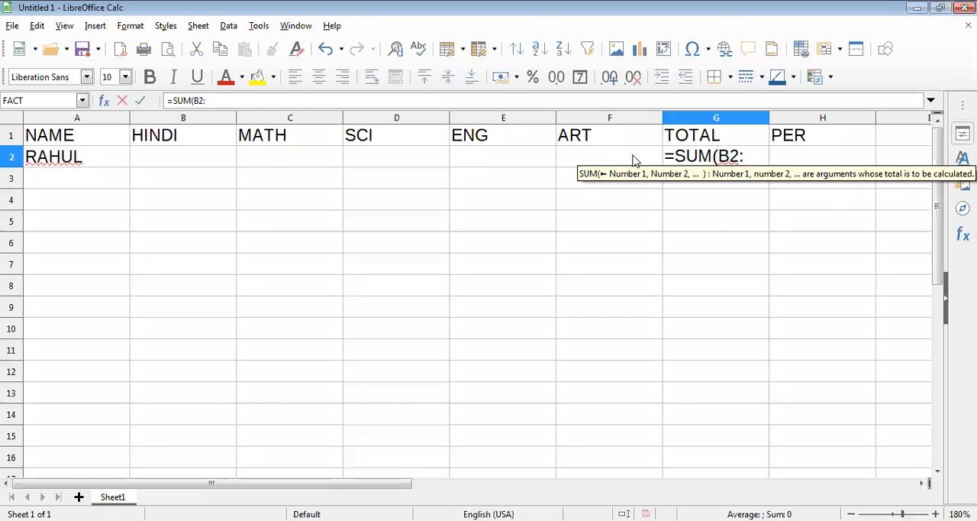
{"action": "type", "text": "F2"}
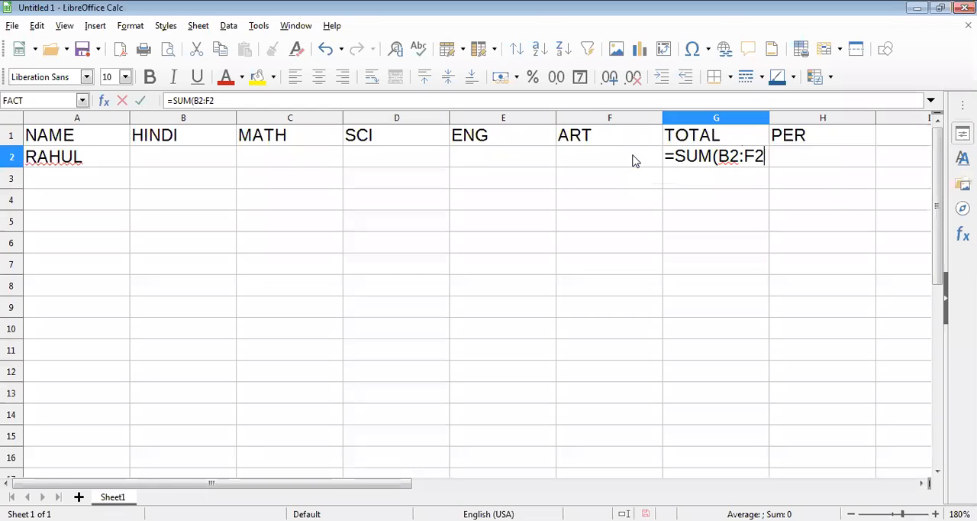
{"action": "type", "text": ")"}
{"action": "key", "text": "Return"}
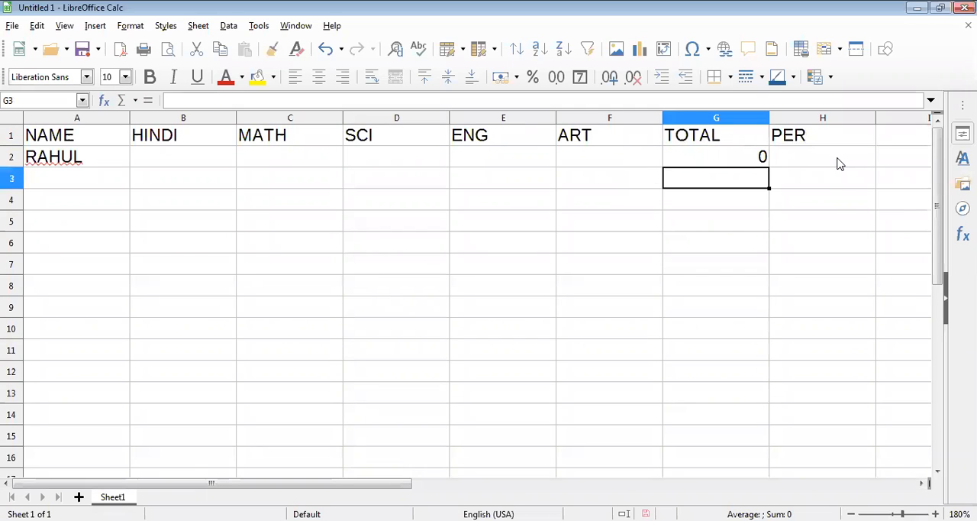
- Enter the formula =(G2/5) in cell H2 to calculate the first student's percentage
{"action": "key", "text": "Up"}
{"action": "key", "text": "Right"}
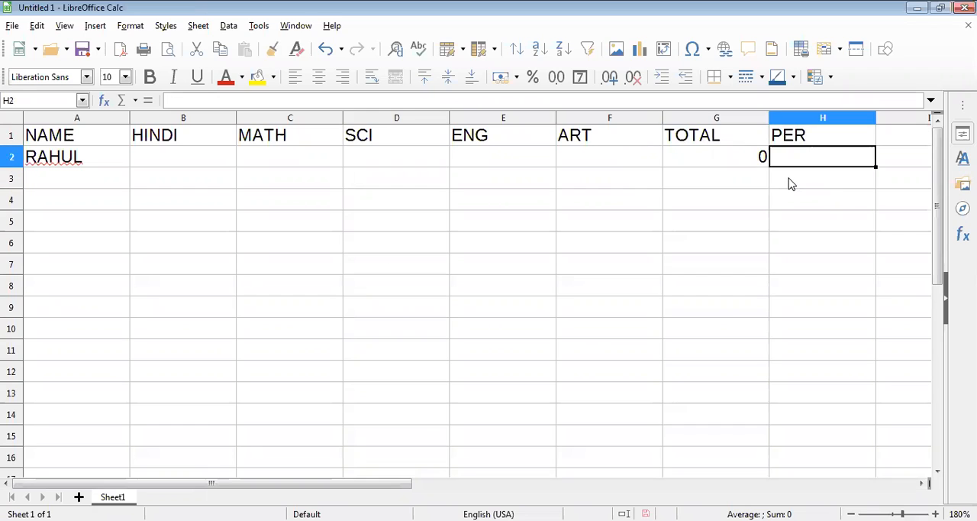
{"action": "scroll", "coordinate": [768, 176], "scroll_direction": "down", "scroll_amount": 2}
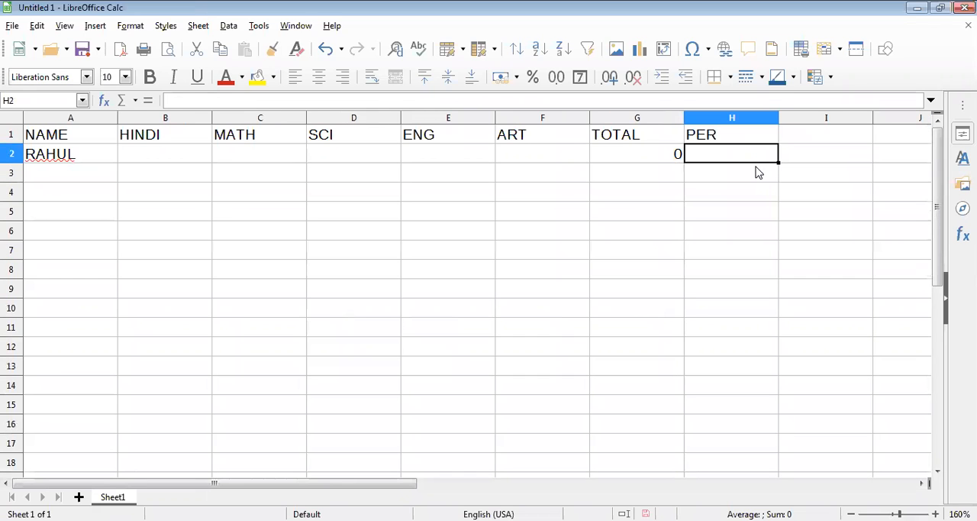
{"action": "type", "text": "=("}
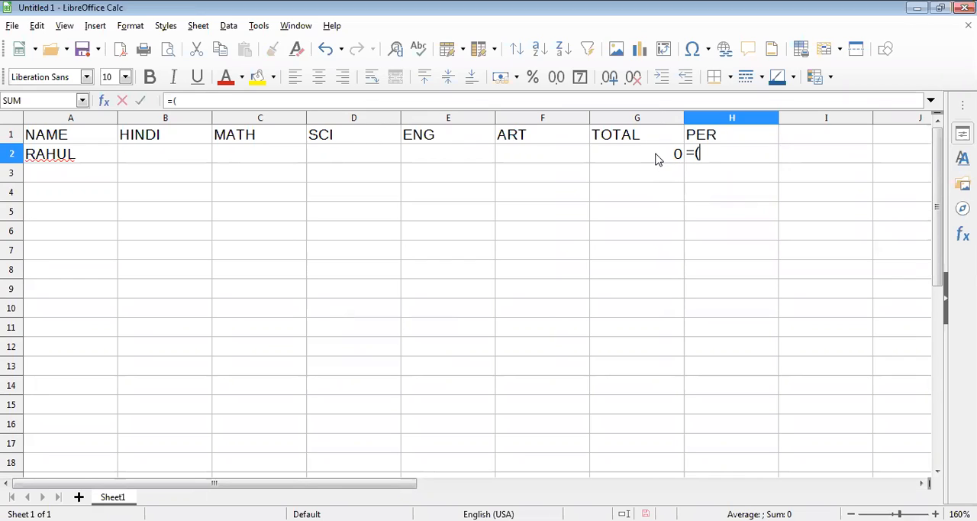
{"action": "type", "text": "G2/5"}
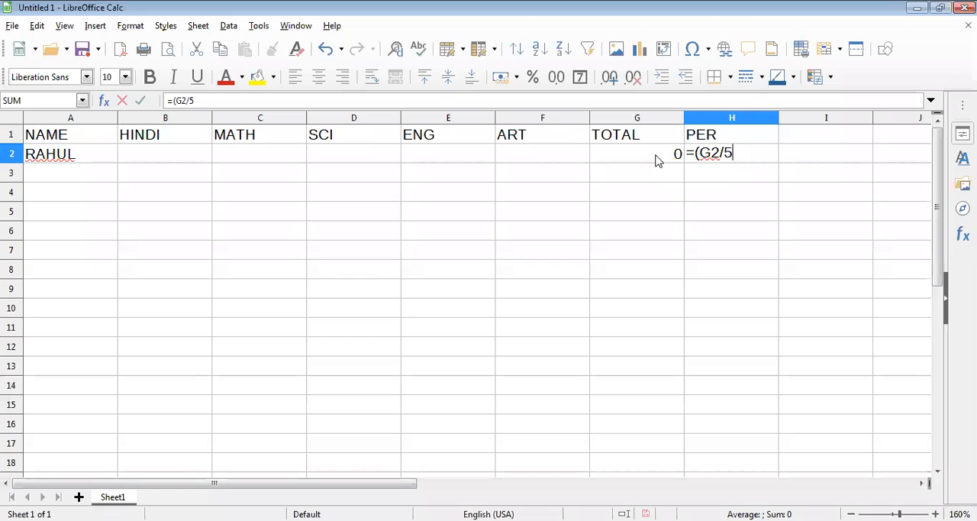
{"action": "type", "text": ")"}
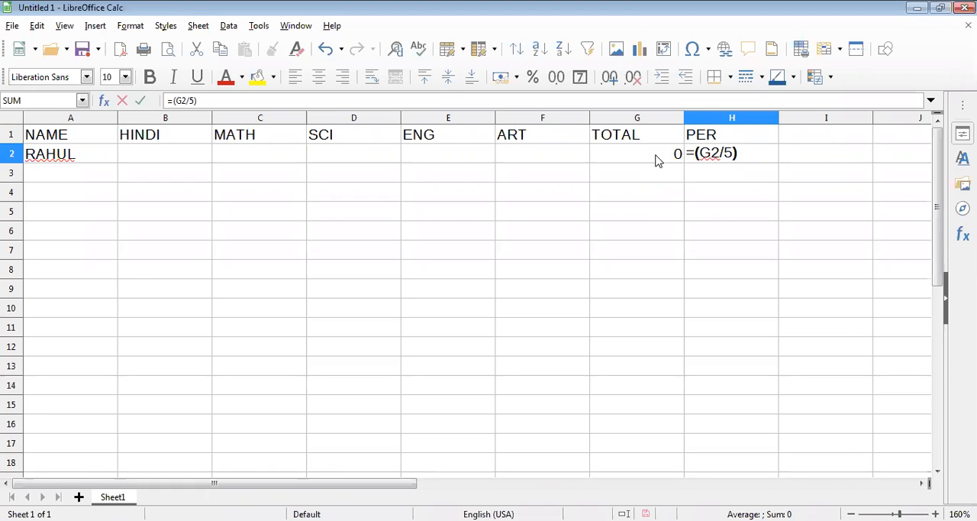
{"action": "key", "text": "Return"}
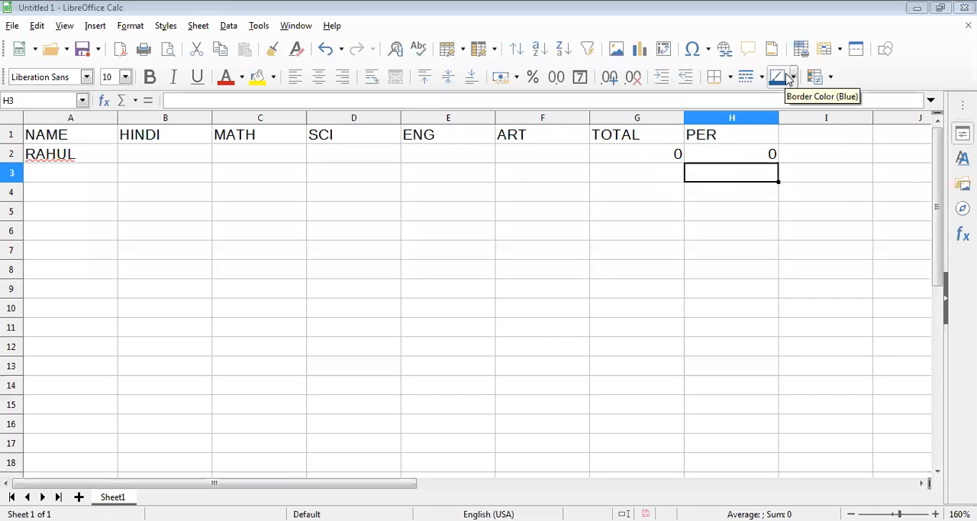
- Fill the TOTAL formula in G2 and the PER formula in H2 down to row 13
{"action": "left_click", "coordinate": [681, 160]}
{"action": "left_click_drag", "start_coordinate": [683, 161], "coordinate": [690, 372]}
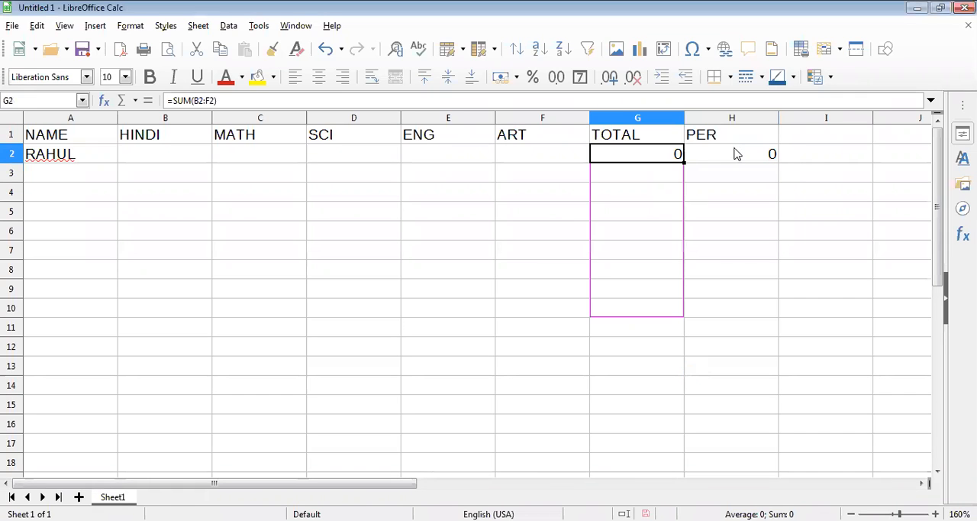
{"action": "left_click", "coordinate": [776, 157]}
{"action": "left_click_drag", "start_coordinate": [779, 160], "coordinate": [770, 372]}
- Enter the first student's marks in B2:F2: HINDI 45, MATH 87, SCI 68, ENG 45 and ART 85
{"action": "left_click", "coordinate": [161, 157]}
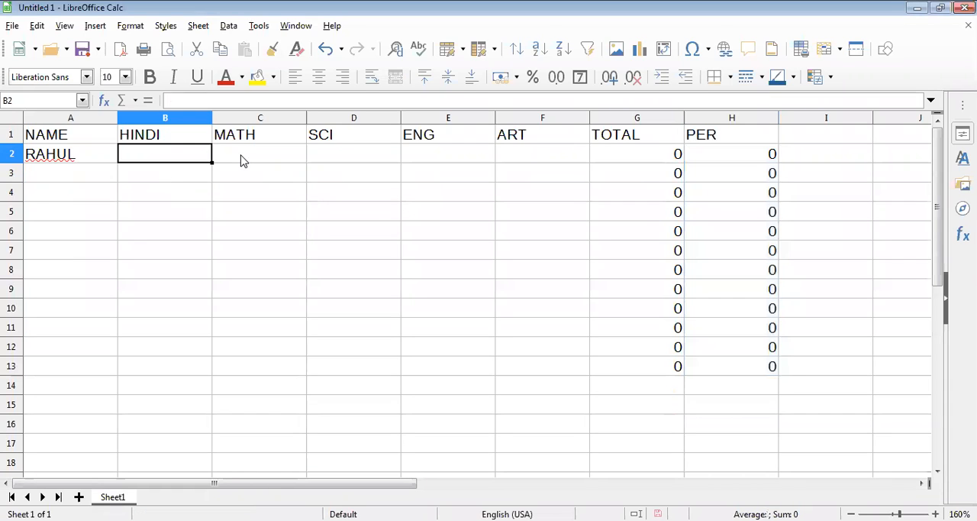
{"action": "type", "text": "45"}
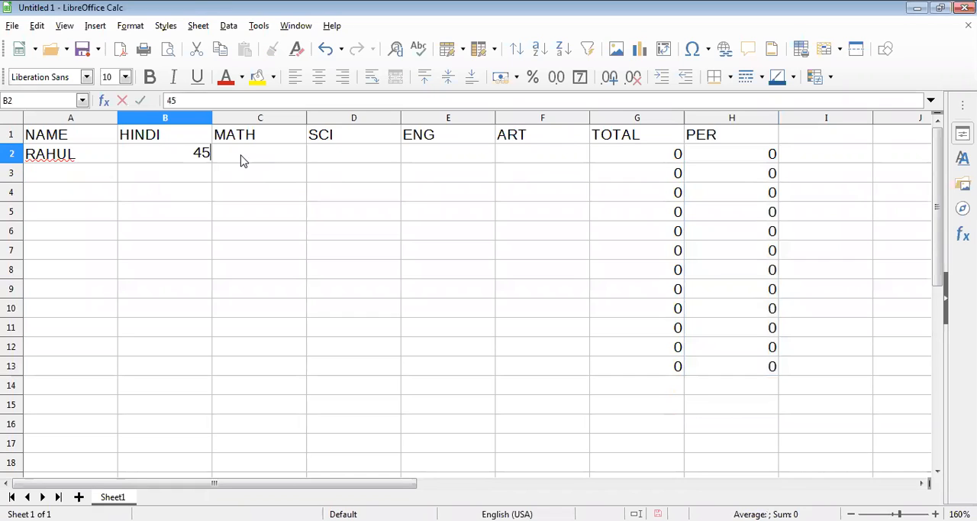
{"action": "left_click", "coordinate": [241, 160]}
{"action": "type", "text": "87"}
{"action": "key", "text": "Tab"}
{"action": "type", "text": "6"}
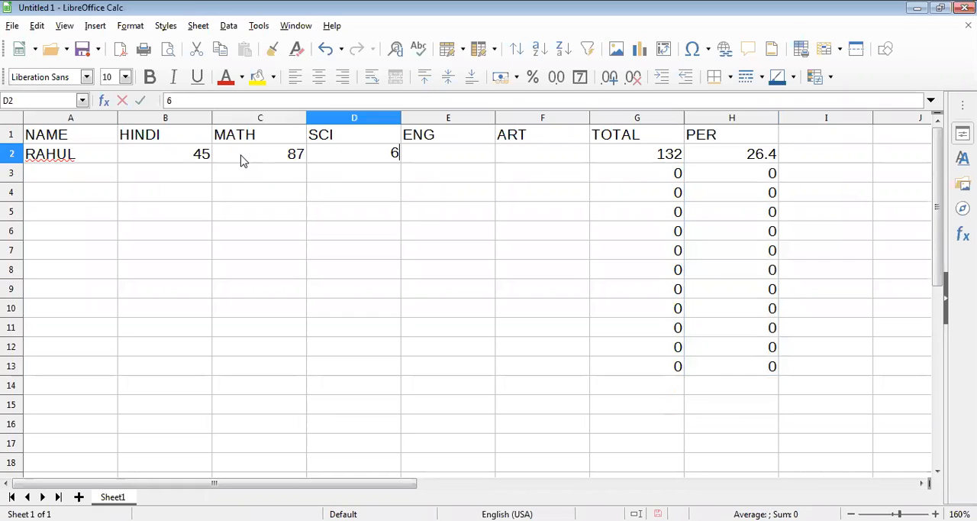
{"action": "type", "text": "8"}
{"action": "key", "text": "Tab"}
{"action": "type", "text": "45"}
{"action": "key", "text": "Tab"}
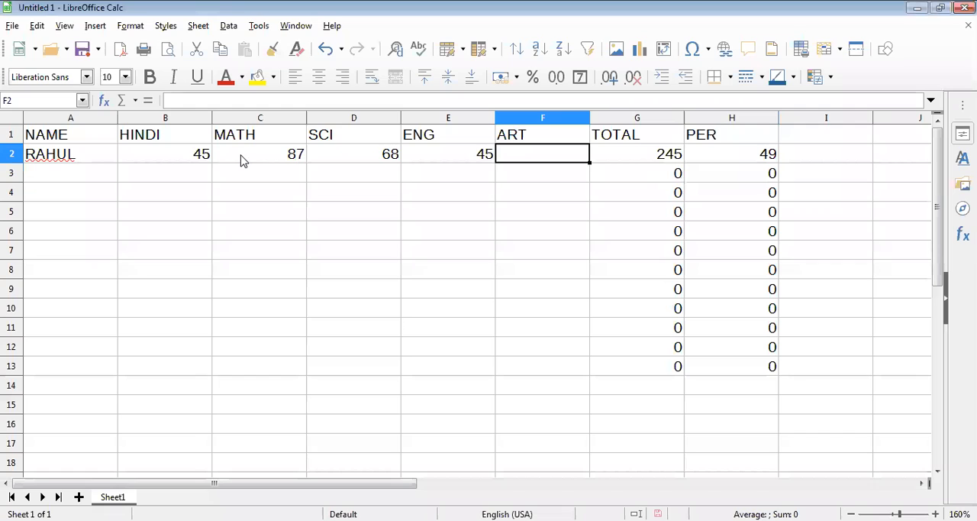
{"action": "type", "text": "85"}
{"action": "key", "text": "Return"}
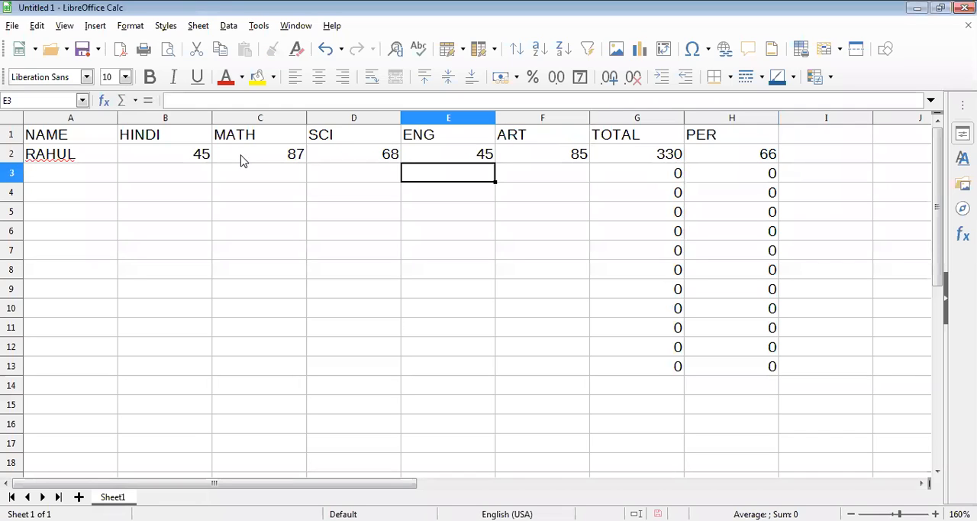
- Enter the second student's name in cell A3
{"action": "key", "text": "Home"}
{"action": "type", "text": "DI"}
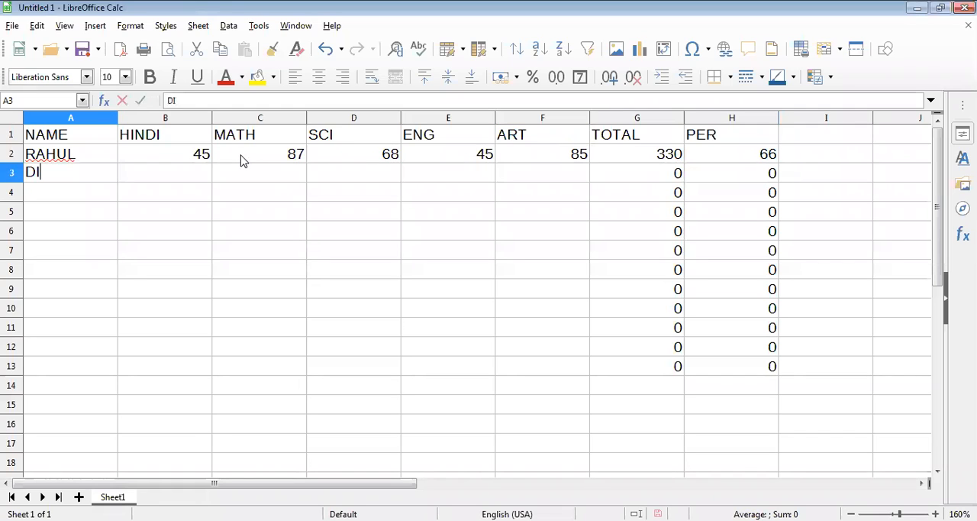
{"action": "type", "text": "NESH"}
{"action": "key", "text": "Tab"}
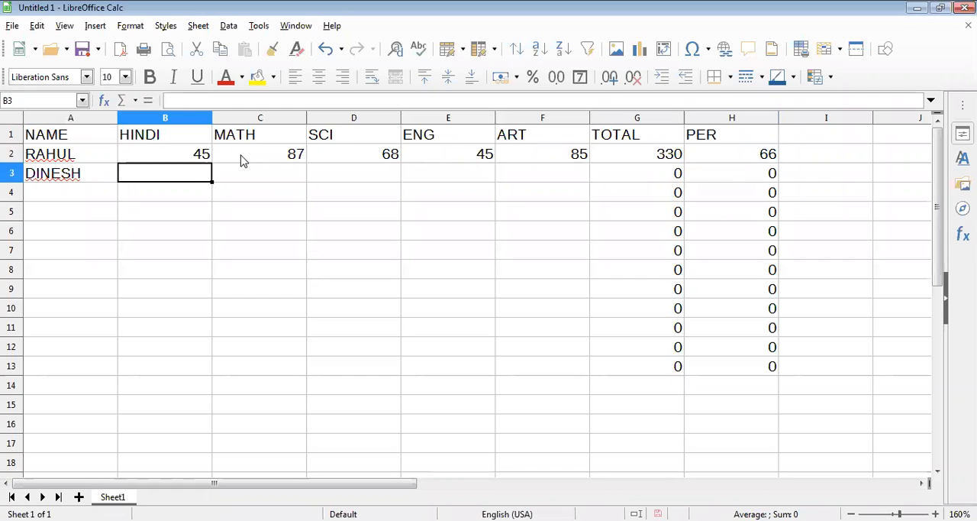
- Enter the second student's marks in B3:F3: HINDI 78, MATH 80, SCI 64, ENG 75 and ART 87
{"action": "type", "text": "78"}
{"action": "key", "text": "Tab"}
{"action": "type", "text": "80"}
{"action": "key", "text": "Tab"}
{"action": "type", "text": "6"}
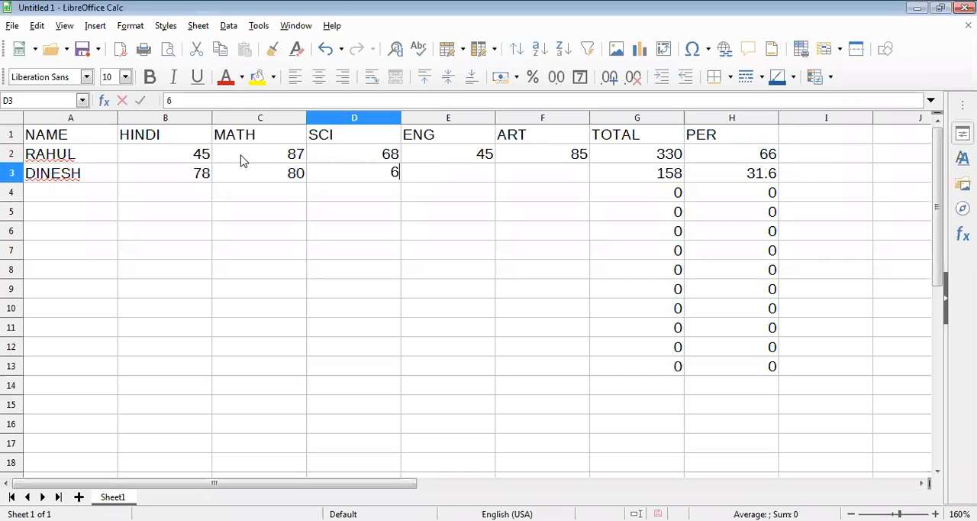
{"action": "type", "text": "4"}
{"action": "key", "text": "Tab"}
{"action": "type", "text": "75"}
{"action": "key", "text": "Tab"}
{"action": "type", "text": "87"}
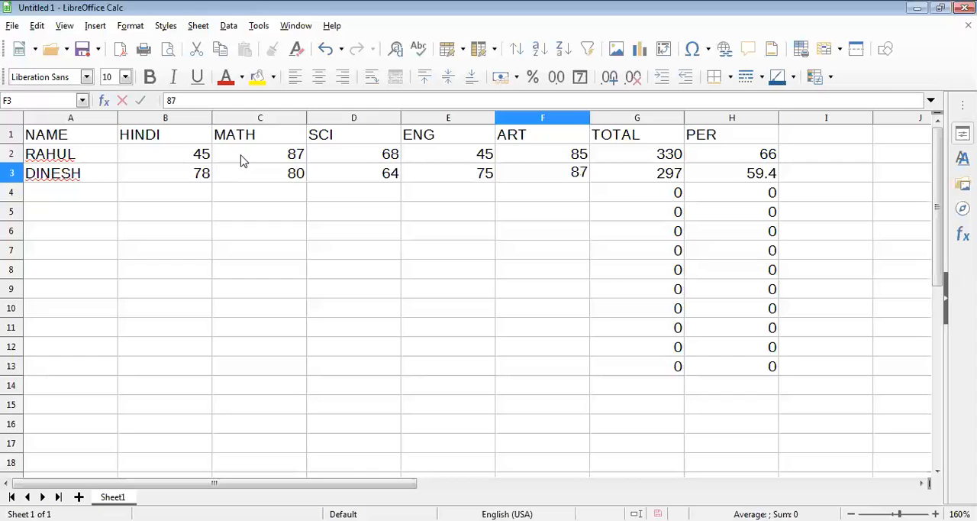
{"action": "key", "text": "Tab"}
{"action": "key", "text": "Tab"}
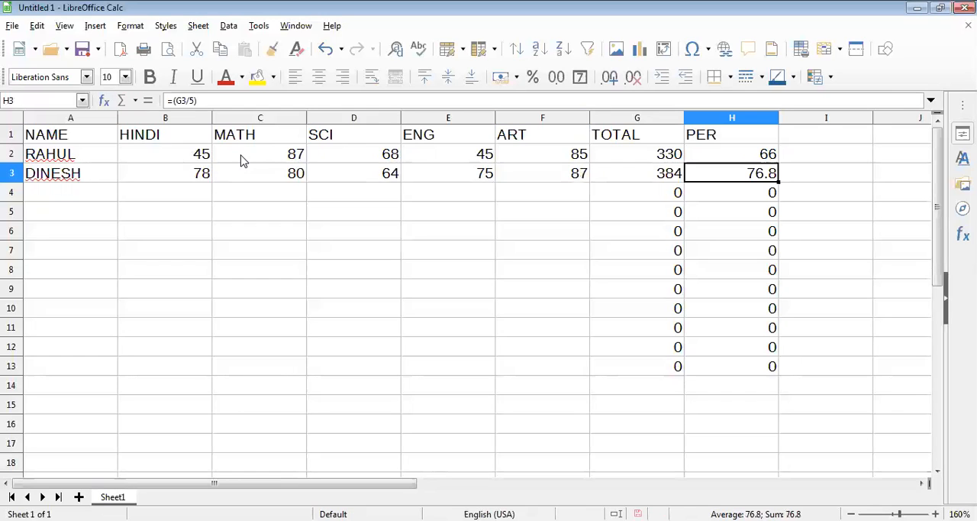
{"action": "key", "text": "Tab"}
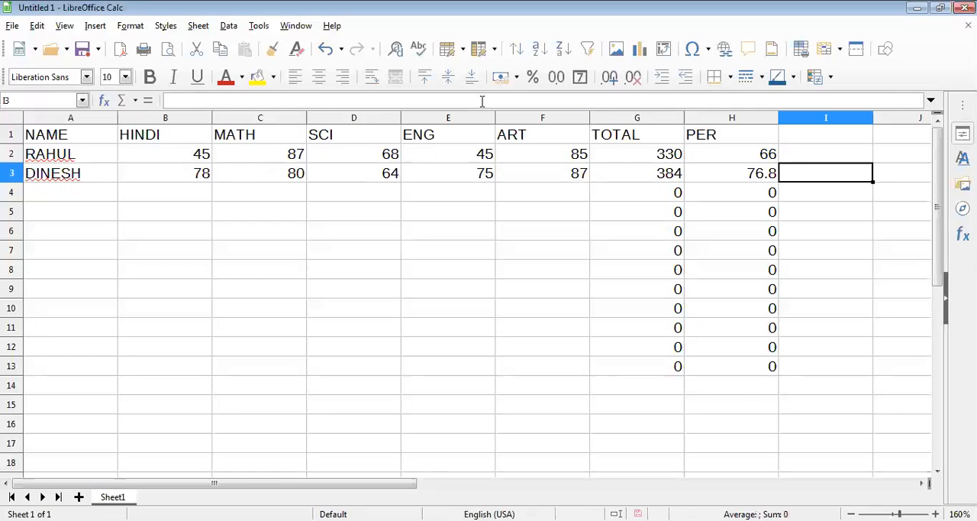
- Delete the percentage formulas from H2:H13 in the PER column
{"action": "left_click", "coordinate": [753, 154]}
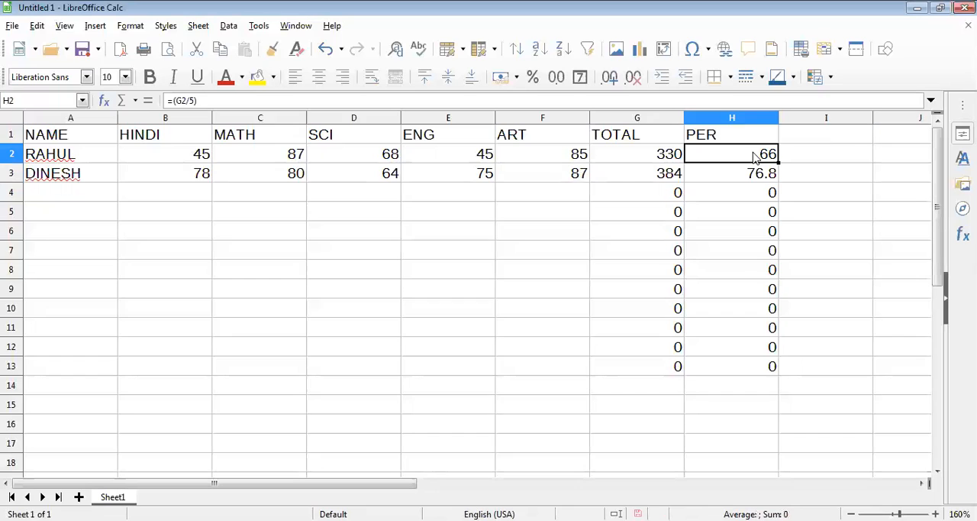
{"action": "left_click", "coordinate": [754, 362], "text": "shift"}
{"action": "key", "text": "Delete"}
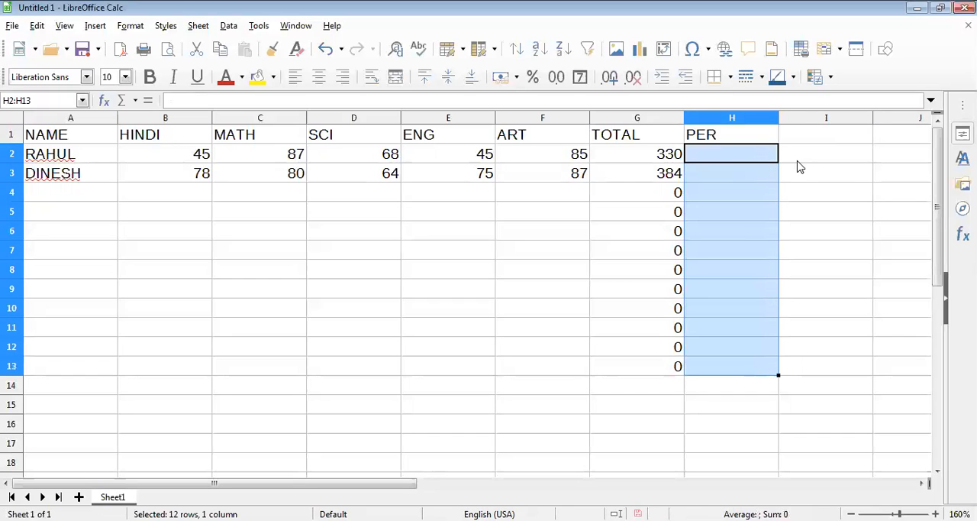
- Enter 5 in cell I3 as the divisor for the percentage
{"action": "left_click", "coordinate": [850, 174]}
{"action": "left_click", "coordinate": [844, 156]}
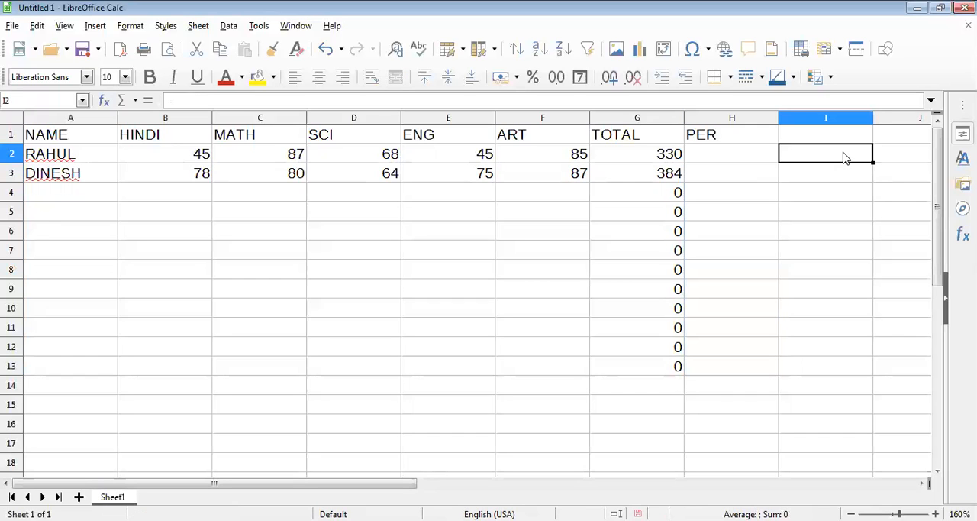
{"action": "left_click", "coordinate": [838, 180]}
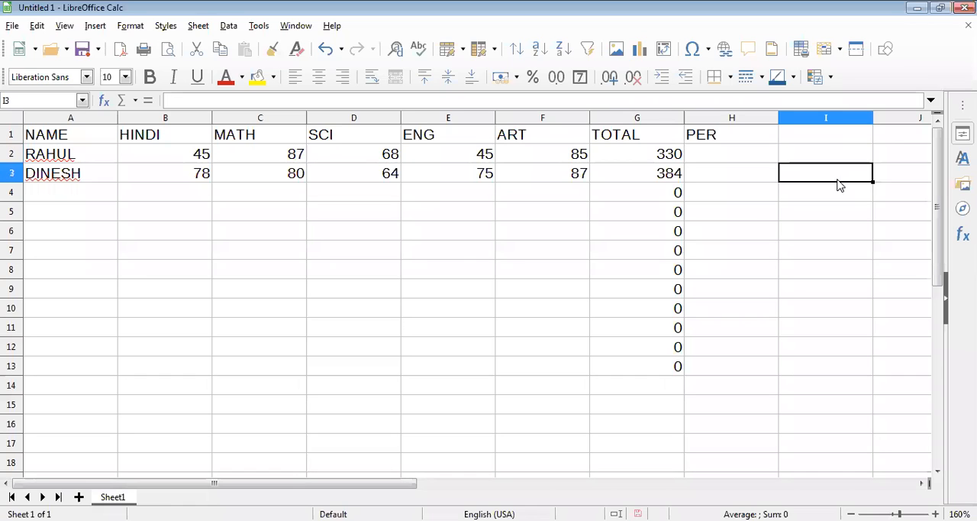
{"action": "type", "text": "5"}
- Enter the formula =(G2/I3) in cell H2 to calculate the first student's percentage from the divisor cell
{"action": "left_click", "coordinate": [721, 160]}
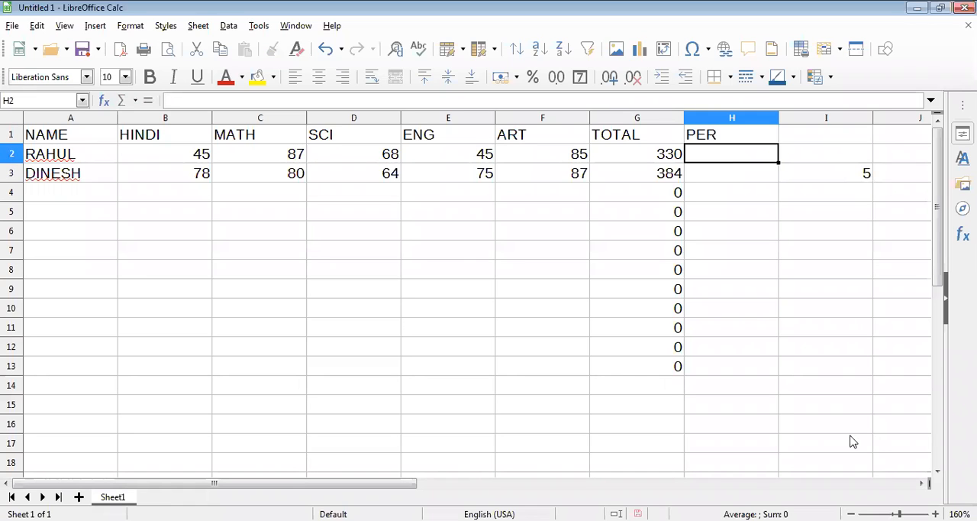
{"action": "type", "text": "="}
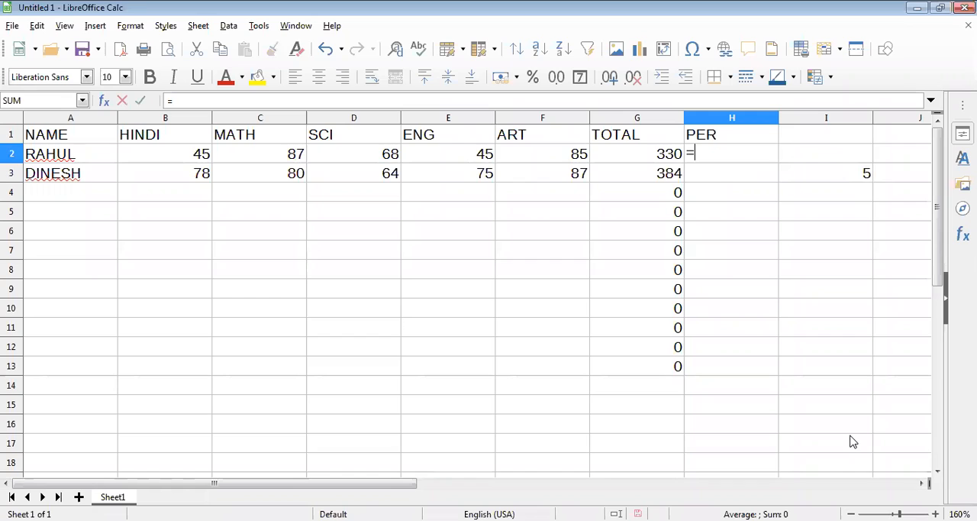
{"action": "type", "text": "(G"}
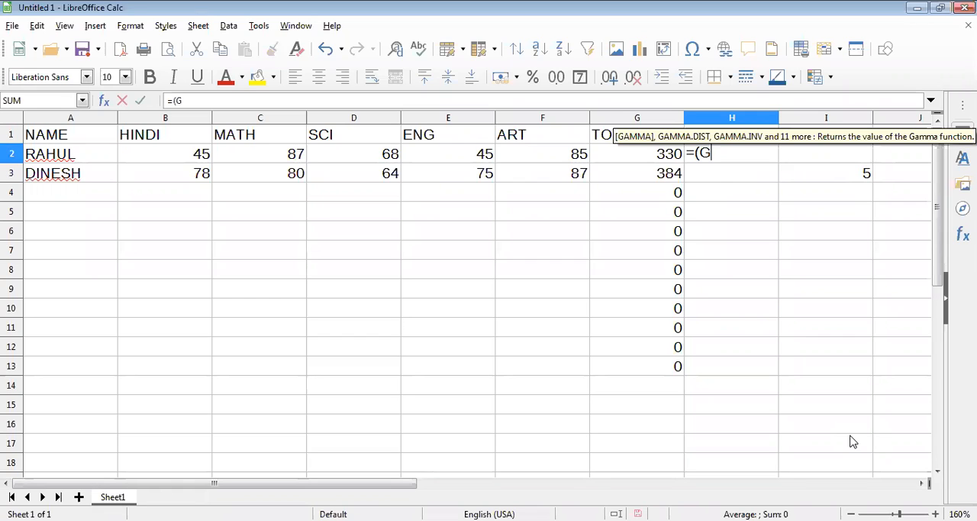
{"action": "type", "text": "2/"}
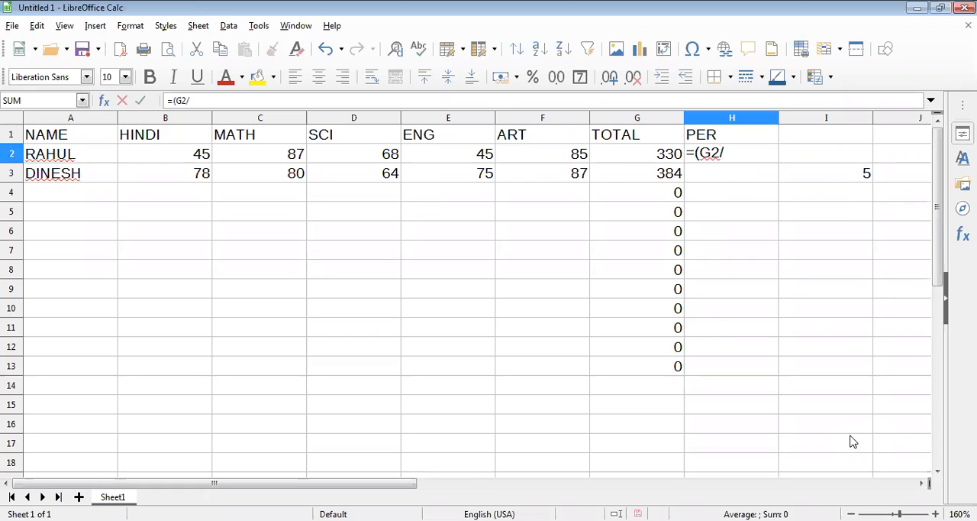
{"action": "type", "text": "I3)"}
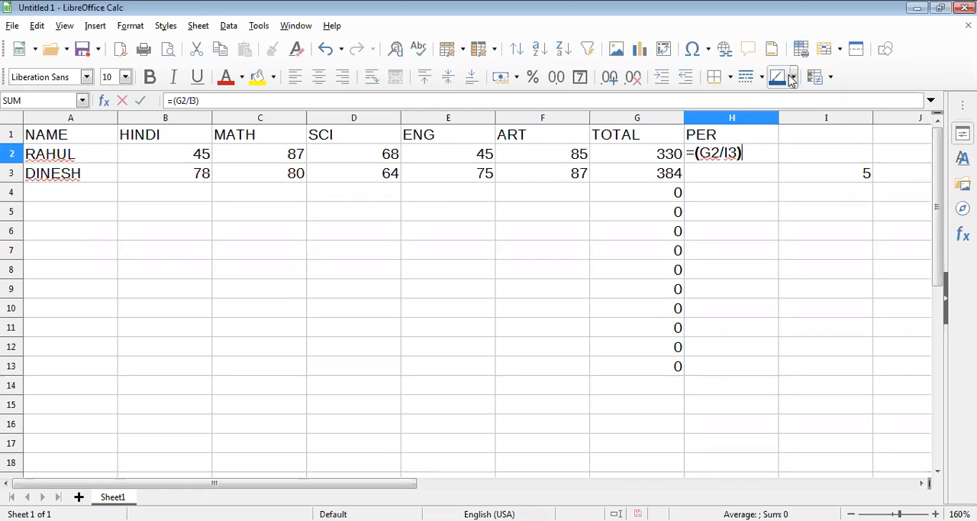
{"action": "key", "text": "Return"}
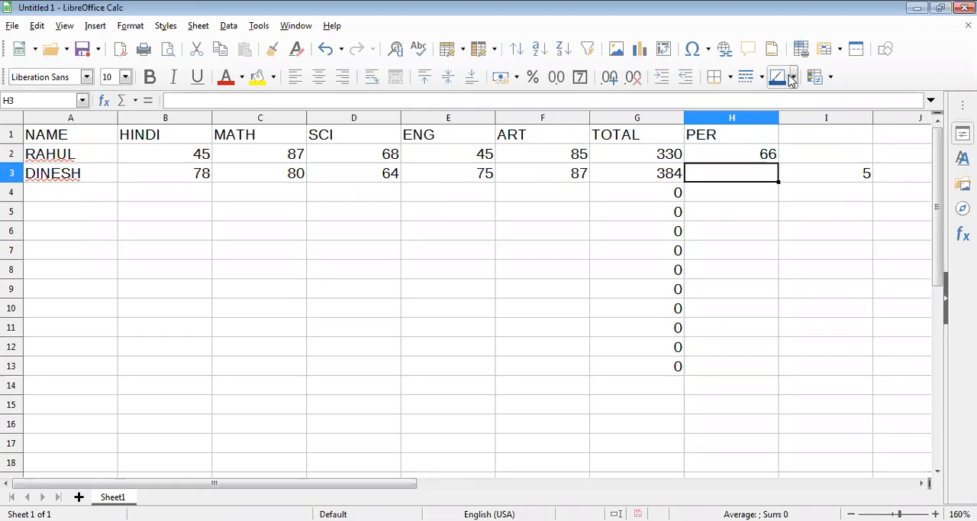
- Open the formulas in H2 and G2 to examine the cell references that each one uses
{"action": "left_click", "coordinate": [755, 155]}
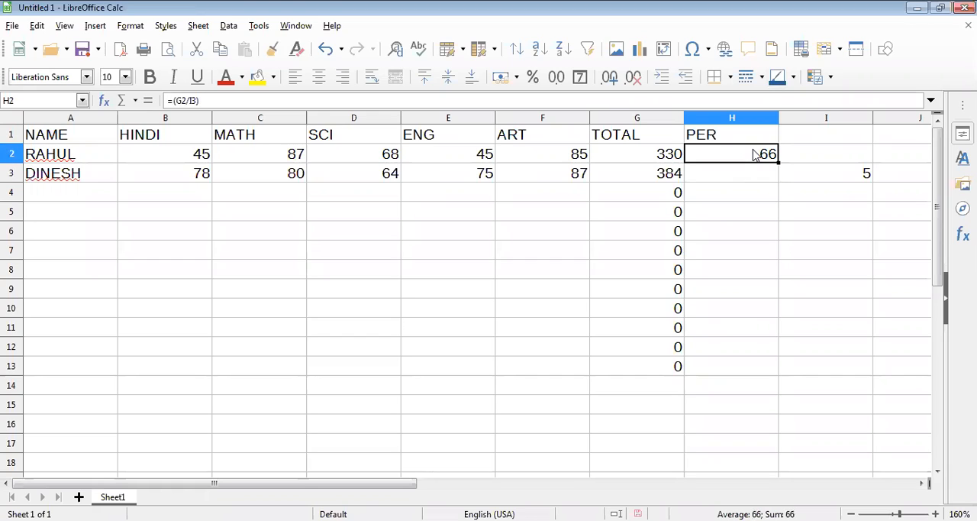
{"action": "double_click", "coordinate": [755, 155]}
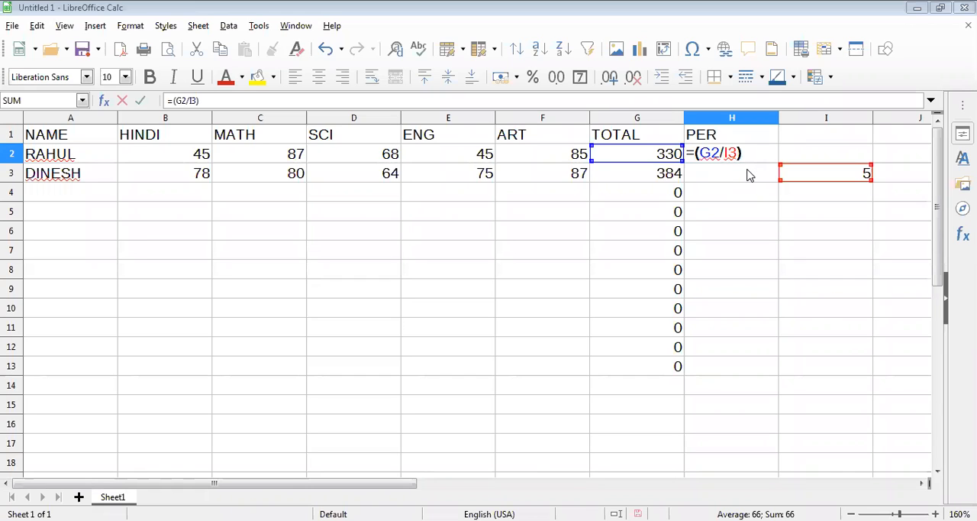
{"action": "type", "text": "H3"}
{"action": "key", "text": "BackSpace"}
{"action": "key", "text": "BackSpace"}
{"action": "key", "text": "BackSpace"}
{"action": "type", "text": ")"}
{"action": "key", "text": "Return"}
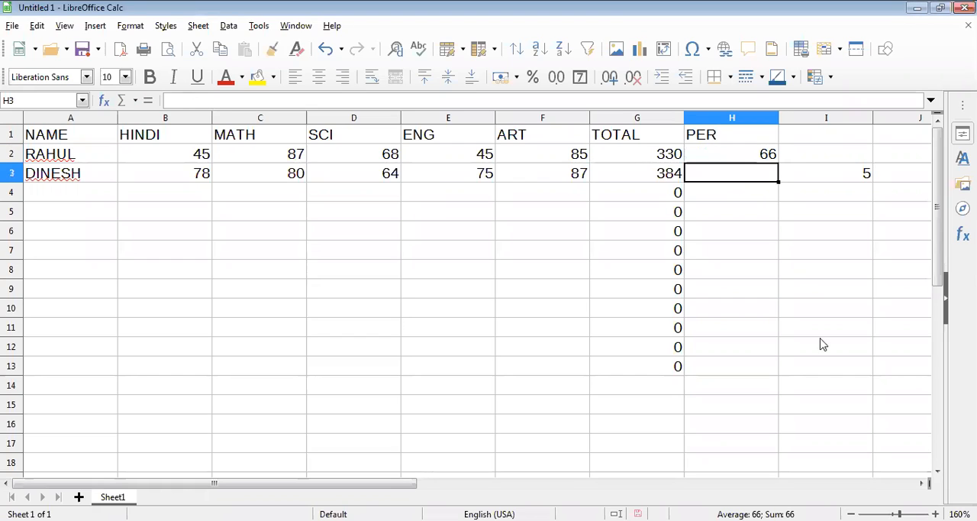
{"action": "key", "text": "Up"}
{"action": "key", "text": "Left"}
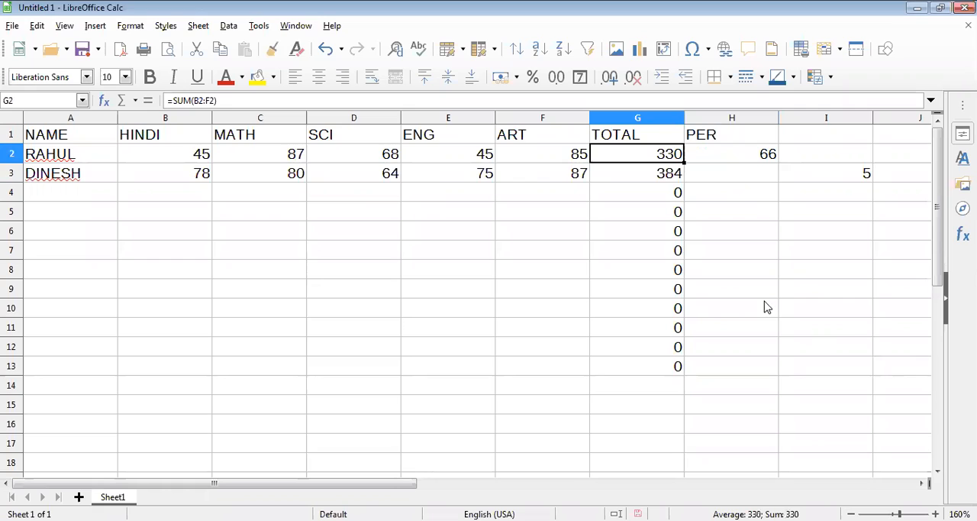
{"action": "key", "text": "F2"}
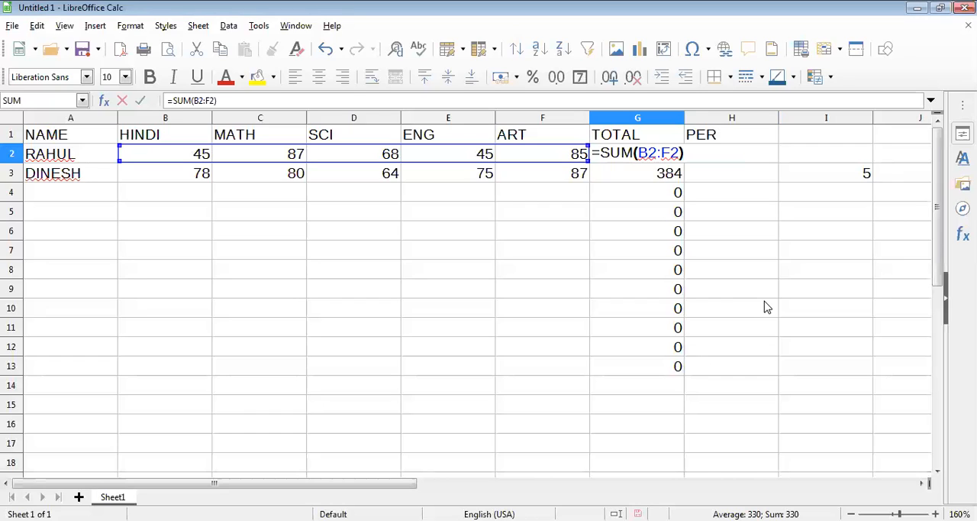
{"action": "key", "text": "Return"}
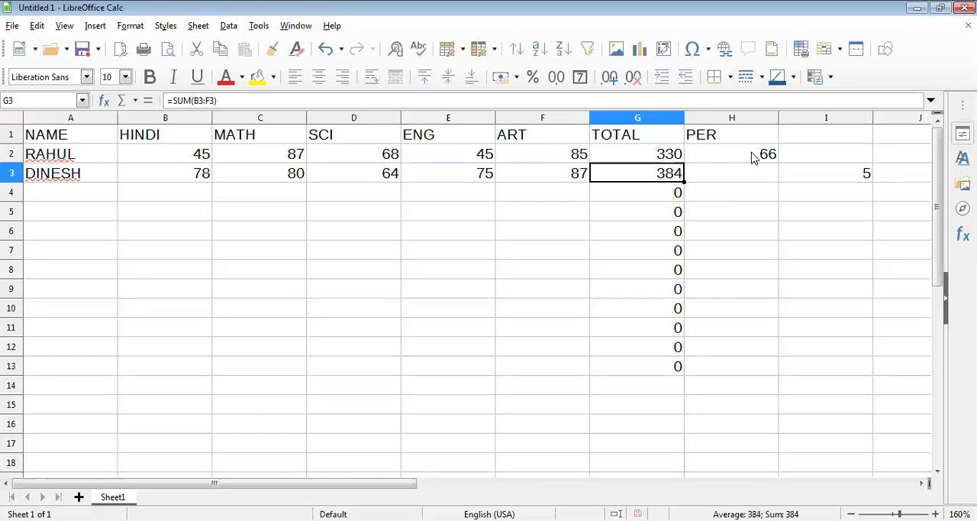
- Change the first student's percentage formula in H2 to =(G2/5), with a fixed divisor
{"action": "double_click", "coordinate": [758, 154]}
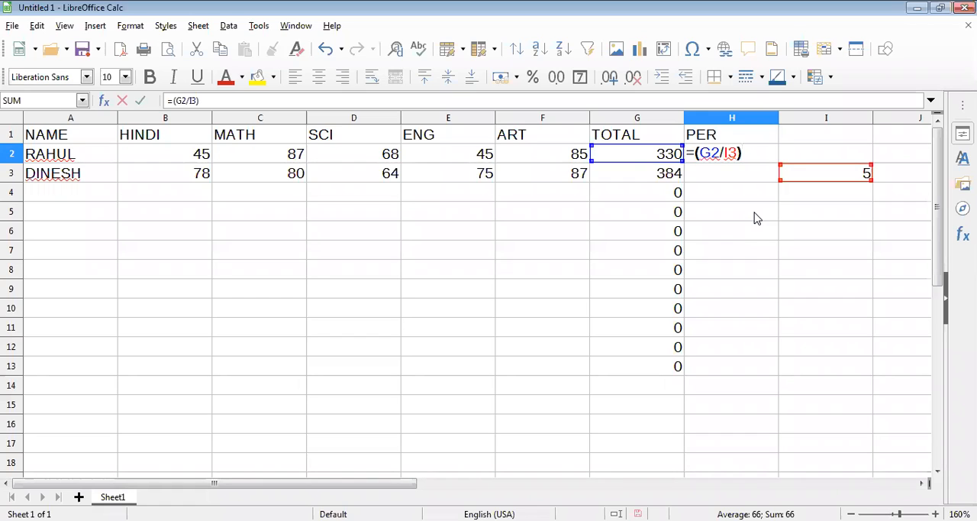
{"action": "key", "text": "BackSpace"}
{"action": "key", "text": "BackSpace"}
{"action": "key", "text": "BackSpace"}
{"action": "type", "text": "5)"}
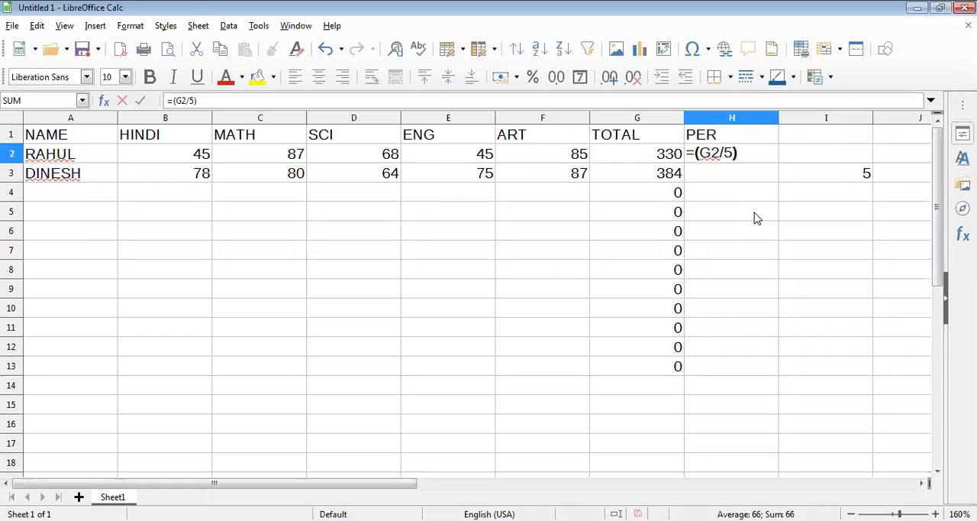
{"action": "key", "text": "Return"}
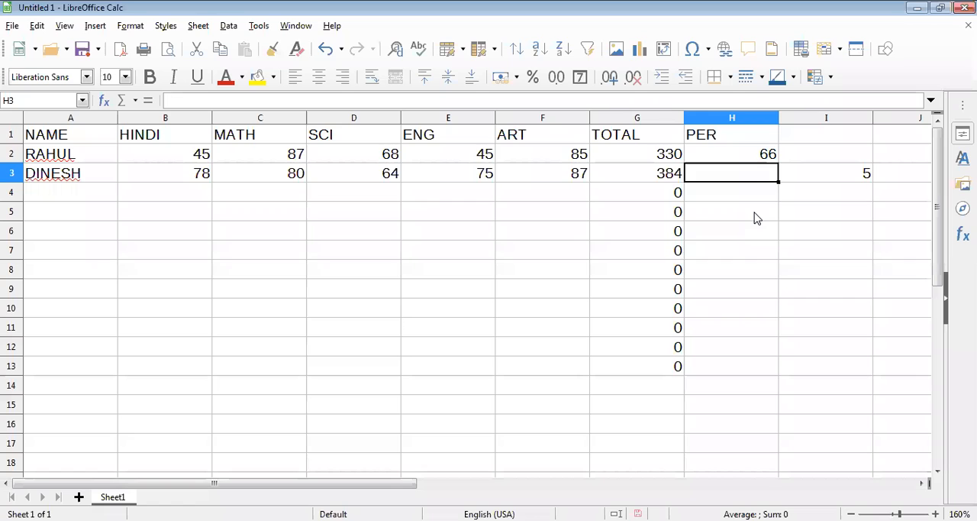
- Change the percentage formula in H2 to =(G2/I3) so that it divides by the divisor cell, and select I3
{"action": "left_click", "coordinate": [755, 155]}
{"action": "double_click", "coordinate": [753, 157]}
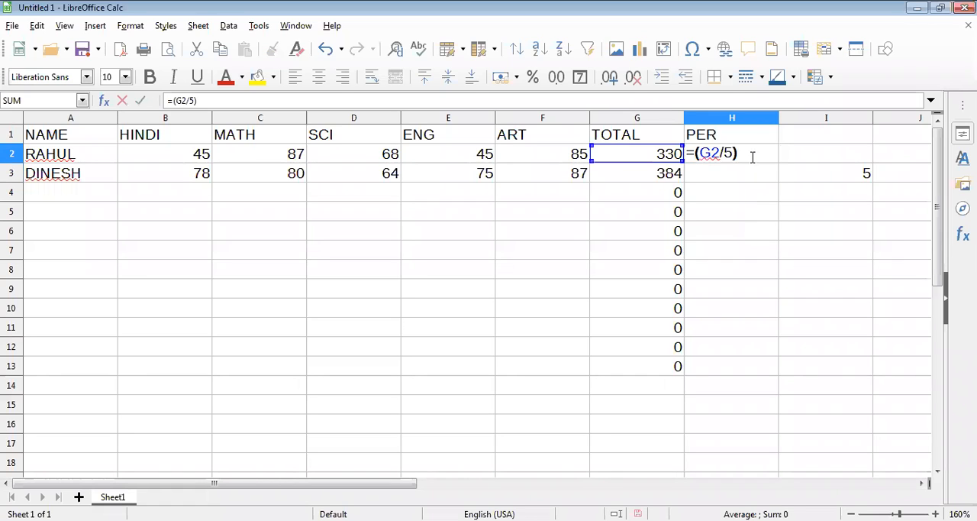
{"action": "key", "text": "BackSpace"}
{"action": "key", "text": "BackSpace"}
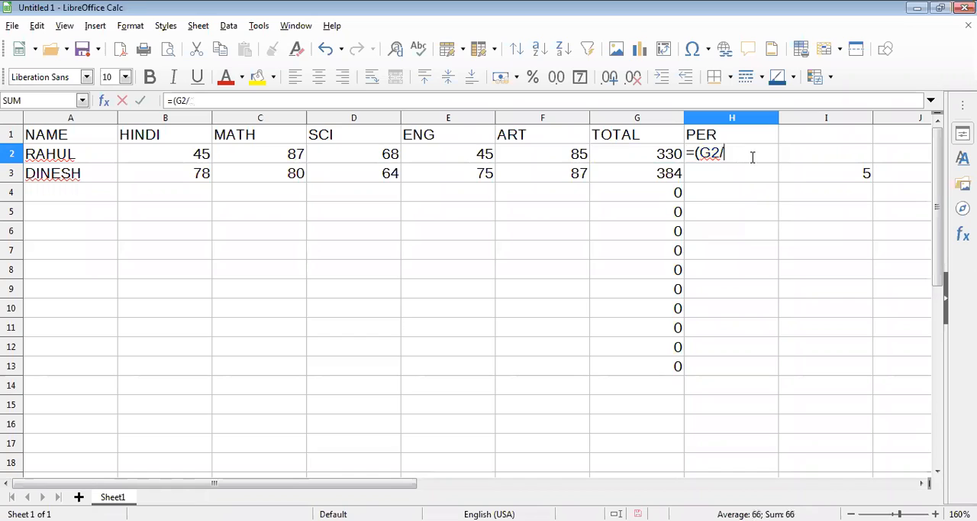
{"action": "type", "text": "I3)"}
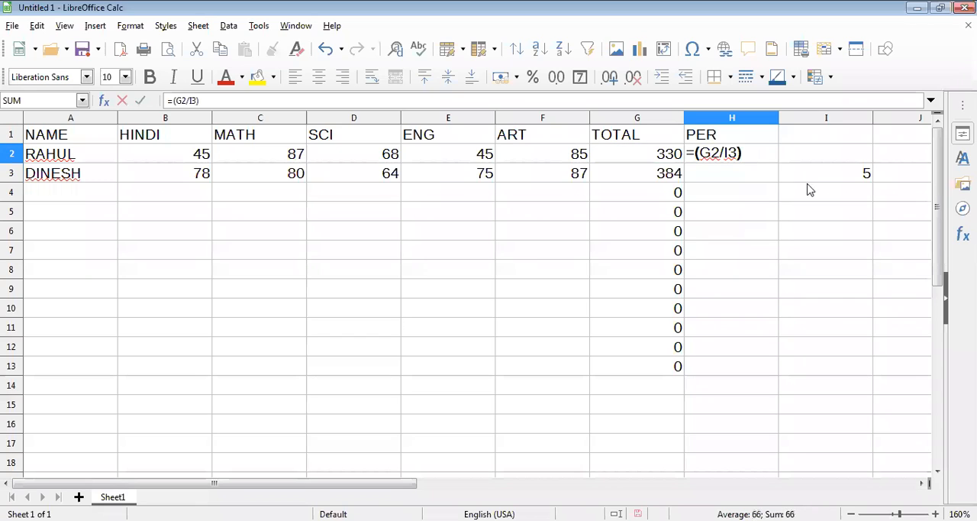
{"action": "key", "text": "Return"}
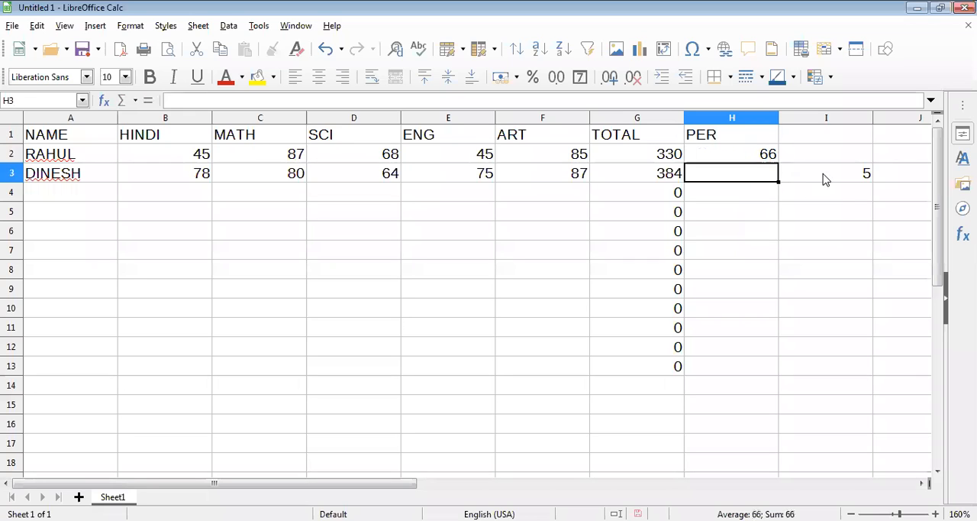
{"action": "left_click", "coordinate": [825, 179]}
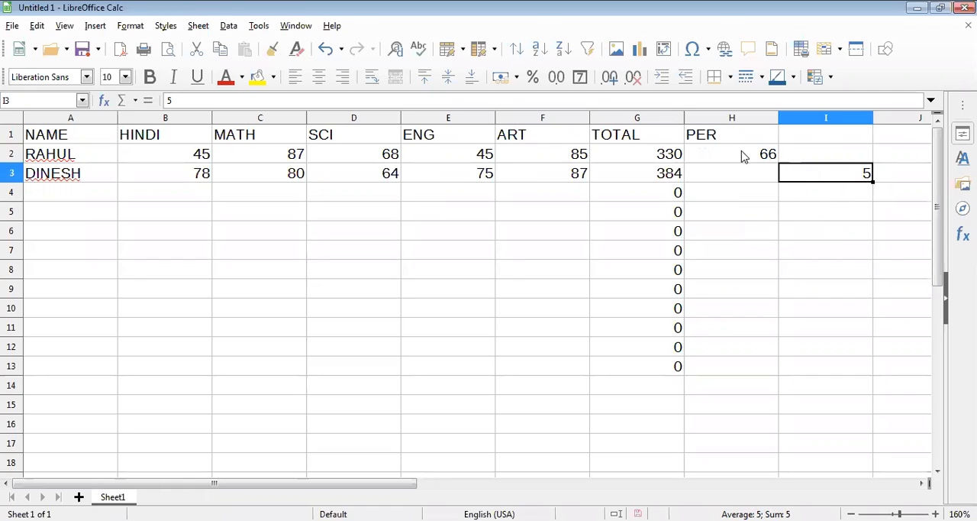
- Copy the percentage formula from H2 down the PER column through H13
{"action": "key", "text": "Up"}
{"action": "key", "text": "Left"}
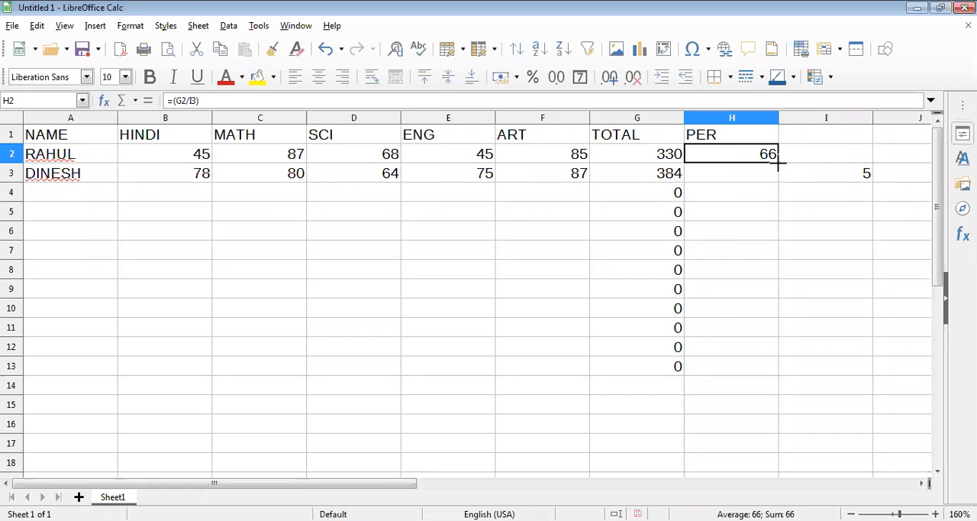
{"action": "left_click_drag", "start_coordinate": [778, 164], "coordinate": [773, 372]}
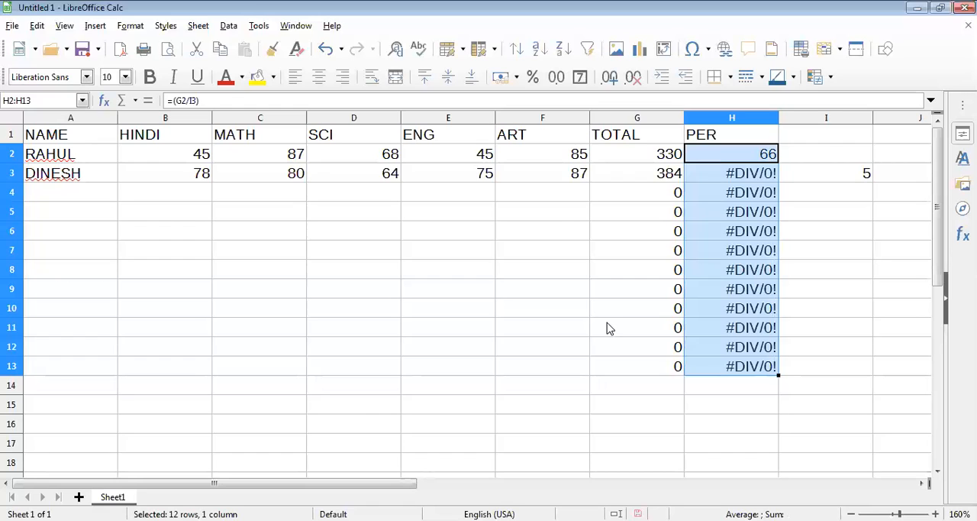
- Open the percentage formula in H3 to examine its cell references, and remove the stray H4 reference before closing it
{"action": "left_click", "coordinate": [750, 175]}
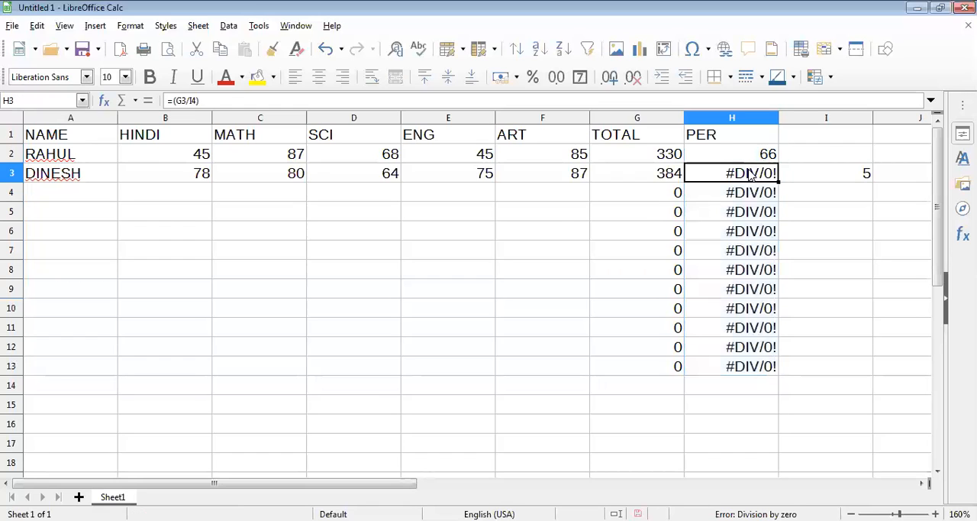
{"action": "double_click", "coordinate": [751, 175]}
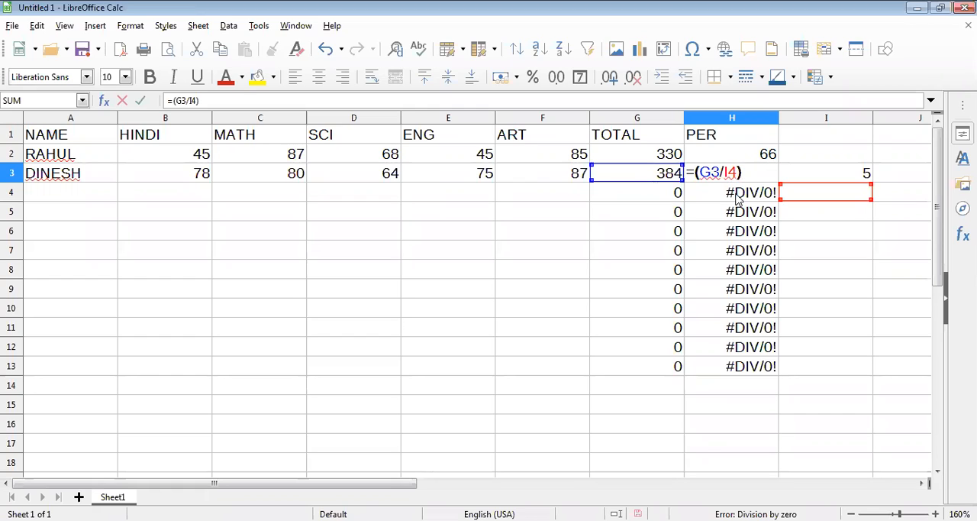
{"action": "left_click", "coordinate": [770, 194]}
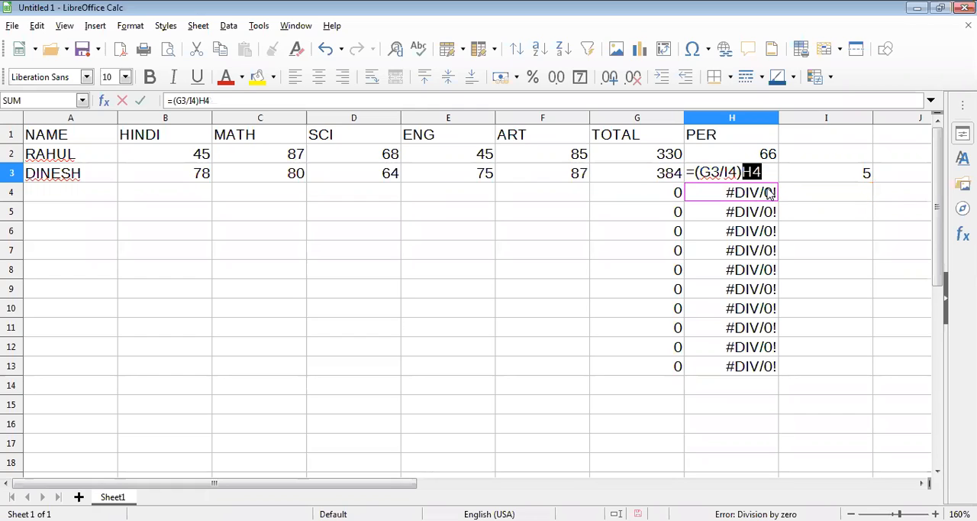
{"action": "key", "text": "Right"}
{"action": "key", "text": "BackSpace"}
{"action": "key", "text": "BackSpace"}
{"action": "key", "text": "Return"}
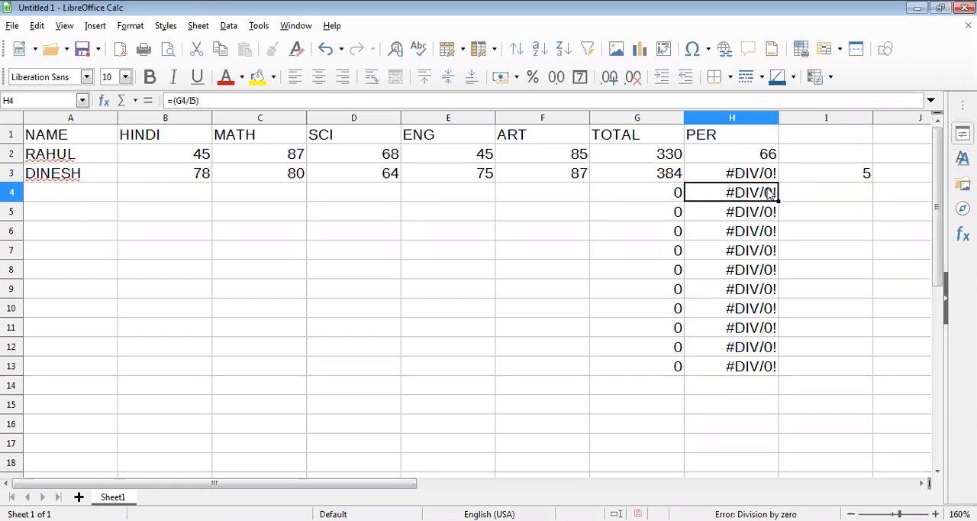
- Open the percentage formula in H4 to examine its cell references, and discard the stray H5 reference
{"action": "key", "text": "F2"}
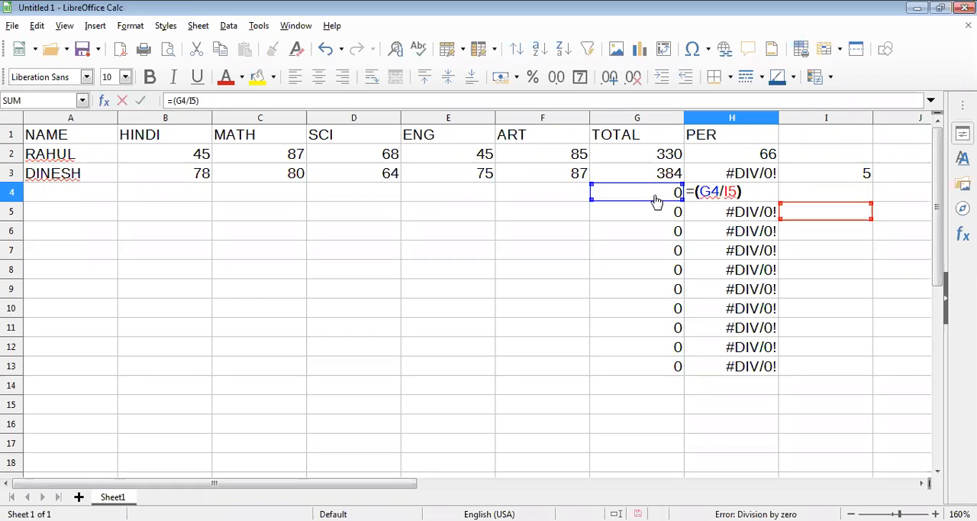
{"action": "left_click", "coordinate": [760, 216]}
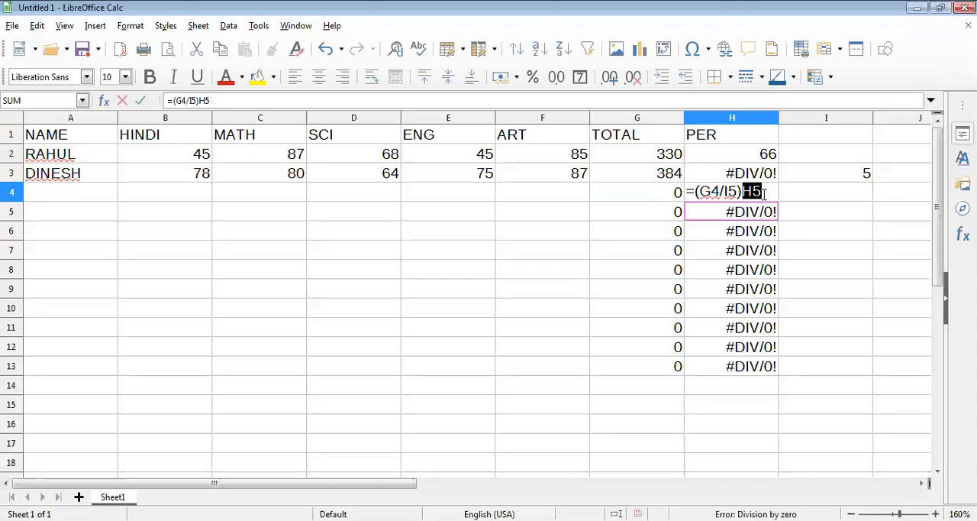
{"action": "key", "text": "ctrl+z"}
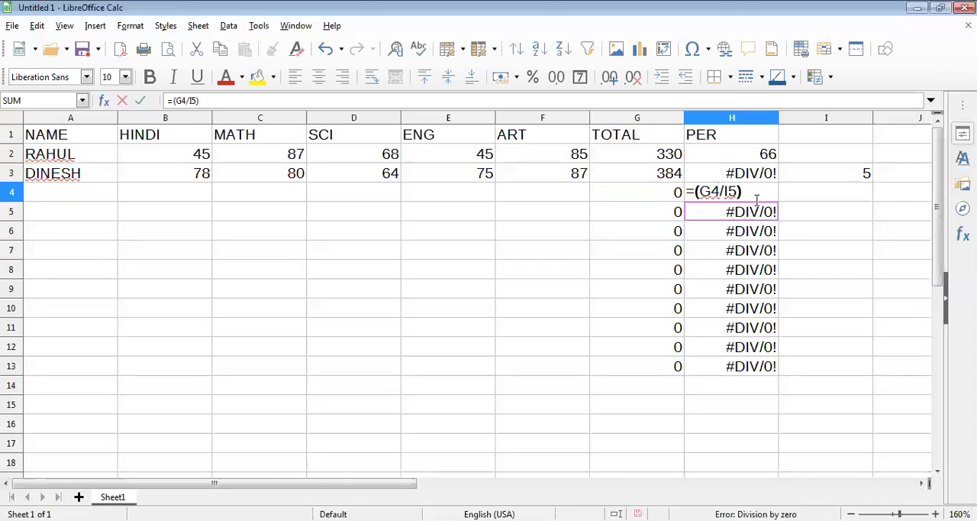
{"action": "key", "text": "ctrl+z"}
{"action": "key", "text": "BackSpace"}
{"action": "key", "text": "Return"}
- Open the percentage formulas in H5 and H6 in turn to examine which total and divisor cells they reference
{"action": "double_click", "coordinate": [758, 216]}
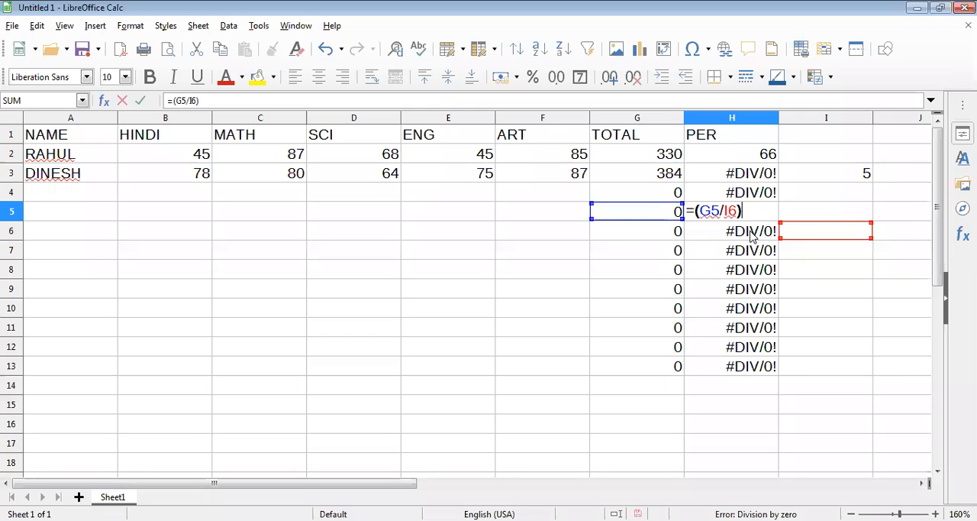
{"action": "key", "text": "Return"}
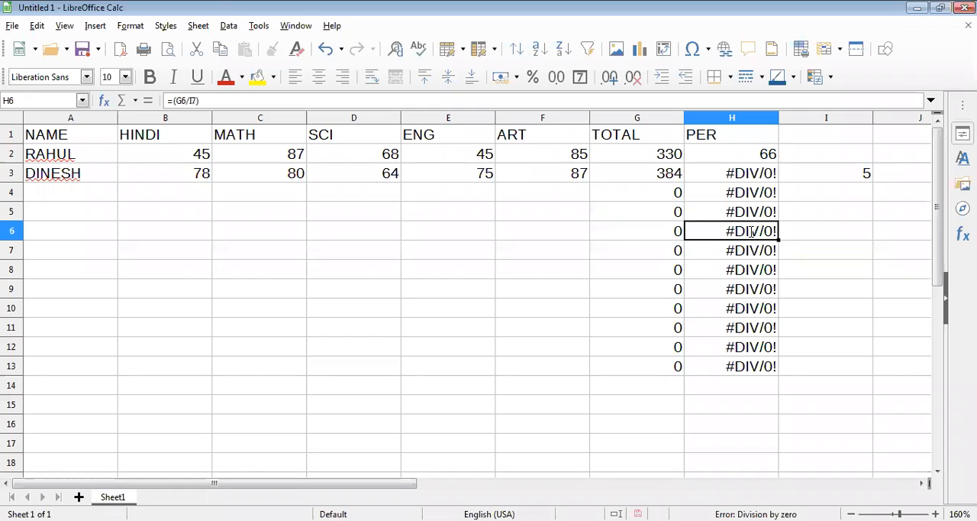
{"action": "double_click", "coordinate": [752, 232]}
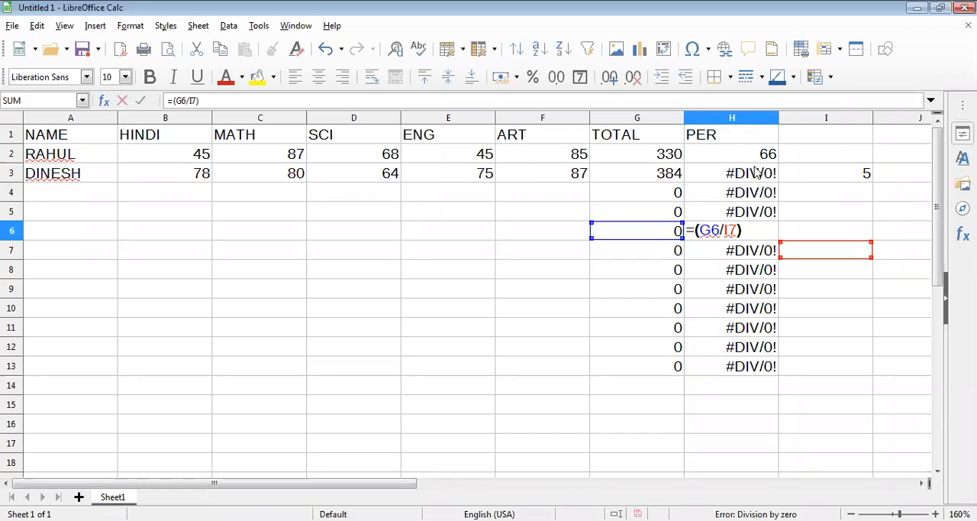
{"action": "key", "text": "Return"}
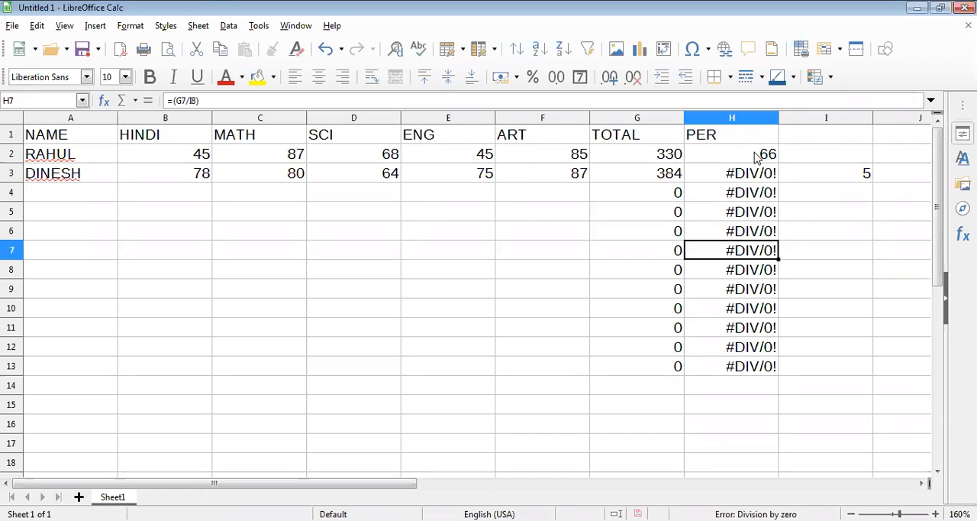
- Check the formula in H2 and copy it down through H13 again
{"action": "double_click", "coordinate": [755, 156]}
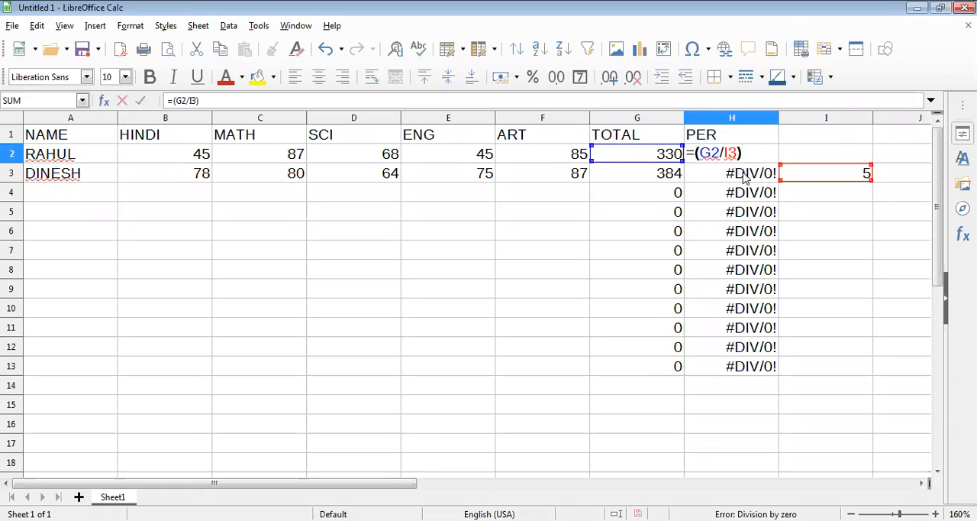
{"action": "key", "text": "Return"}
{"action": "left_click", "coordinate": [775, 156]}
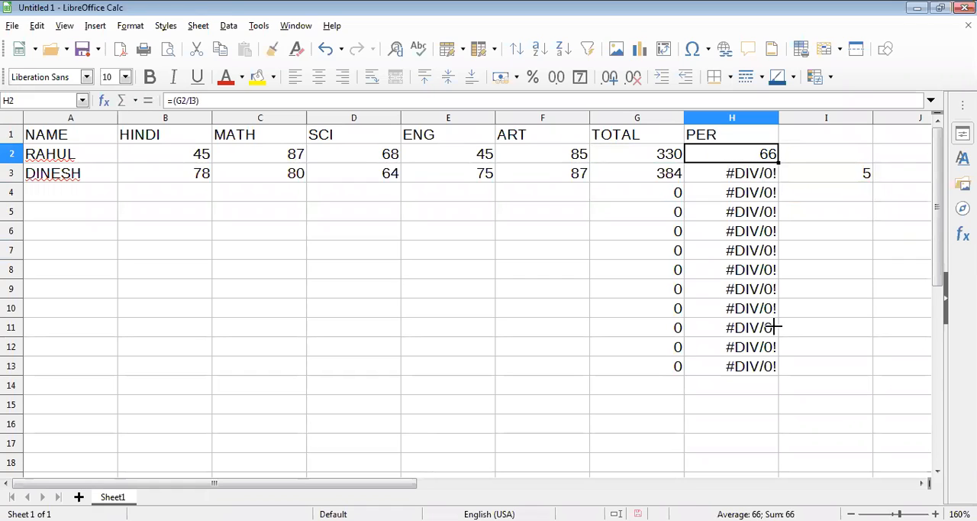
{"action": "left_click", "coordinate": [773, 369], "text": "shift"}
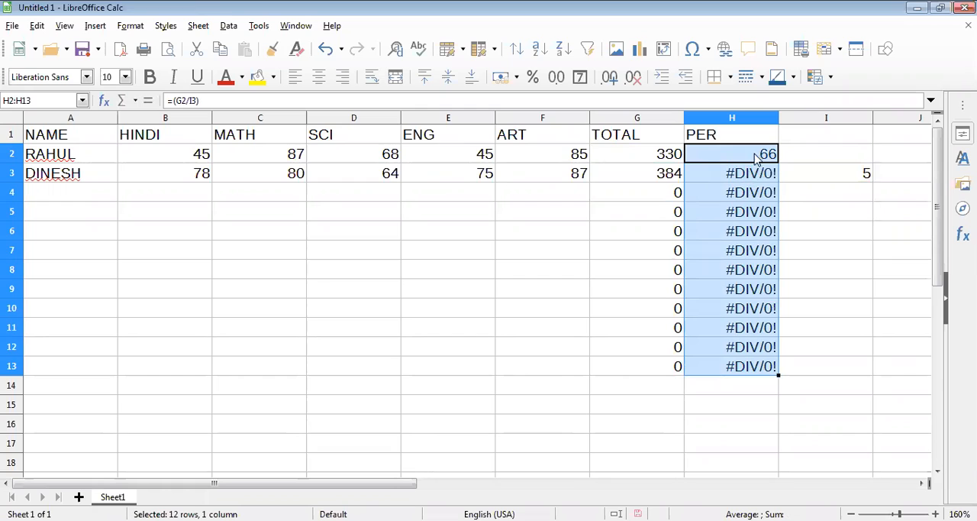
- Open the refilled formulas in H3 and H4 to examine their divisor references
{"action": "left_click", "coordinate": [753, 179]}
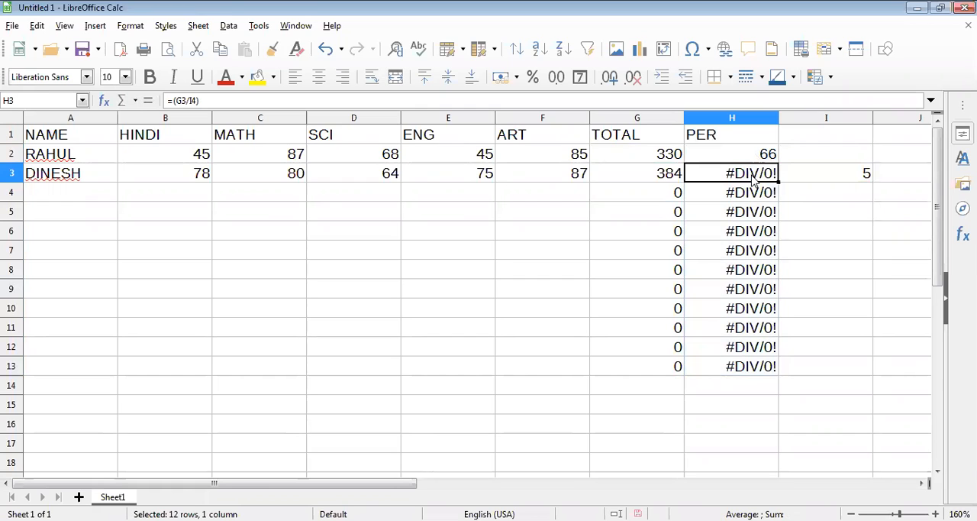
{"action": "double_click", "coordinate": [733, 178]}
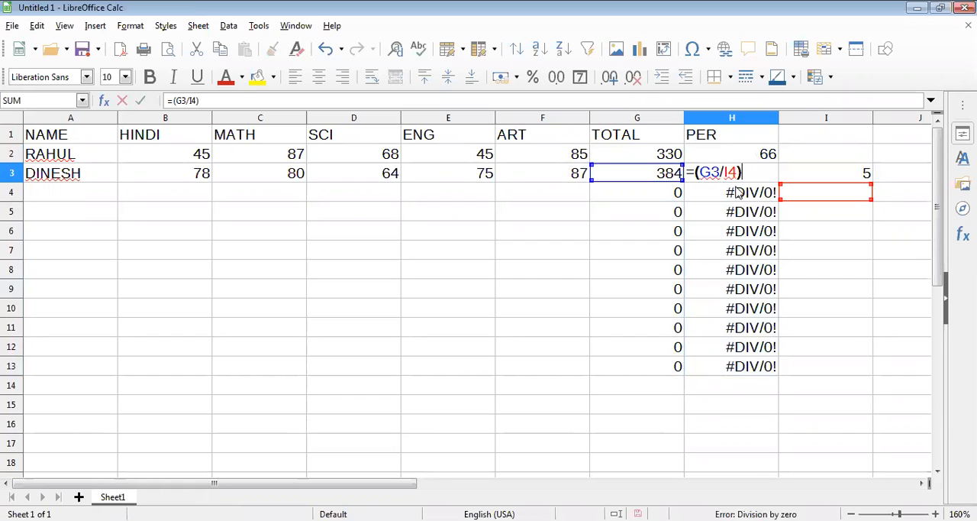
{"action": "left_click", "coordinate": [737, 192]}
{"action": "double_click", "coordinate": [741, 197]}
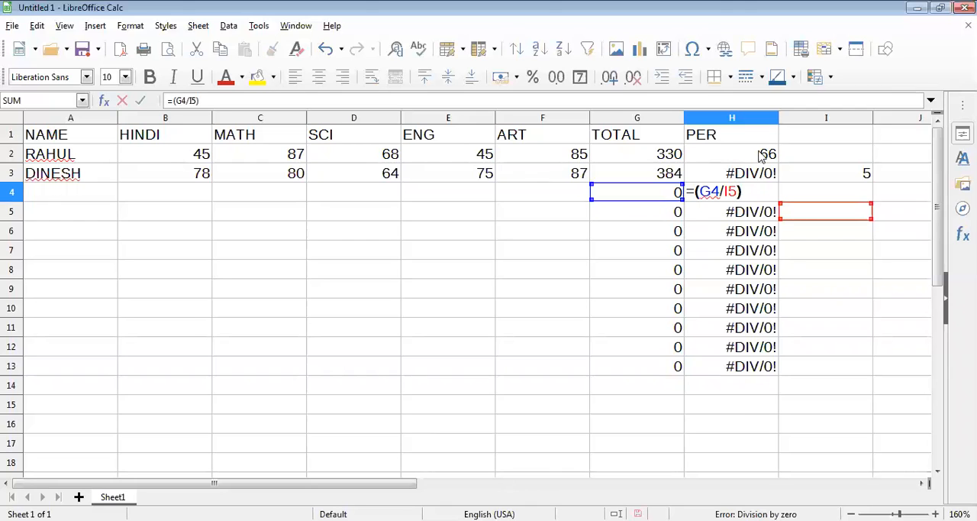
{"action": "key", "text": "Return"}
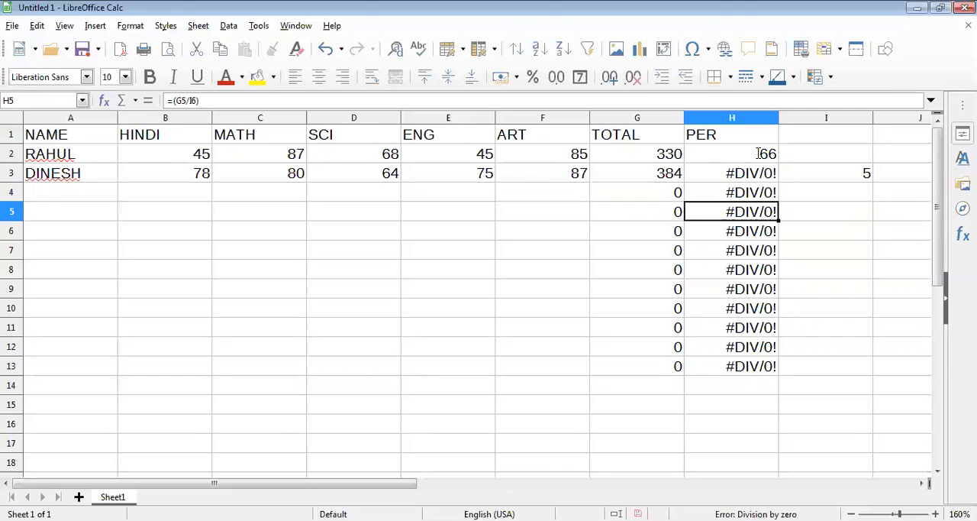
- Compare the percentage formulas in H2, H3 and H4 to examine how the divisor reference shifts from row to row
{"action": "double_click", "coordinate": [734, 156]}
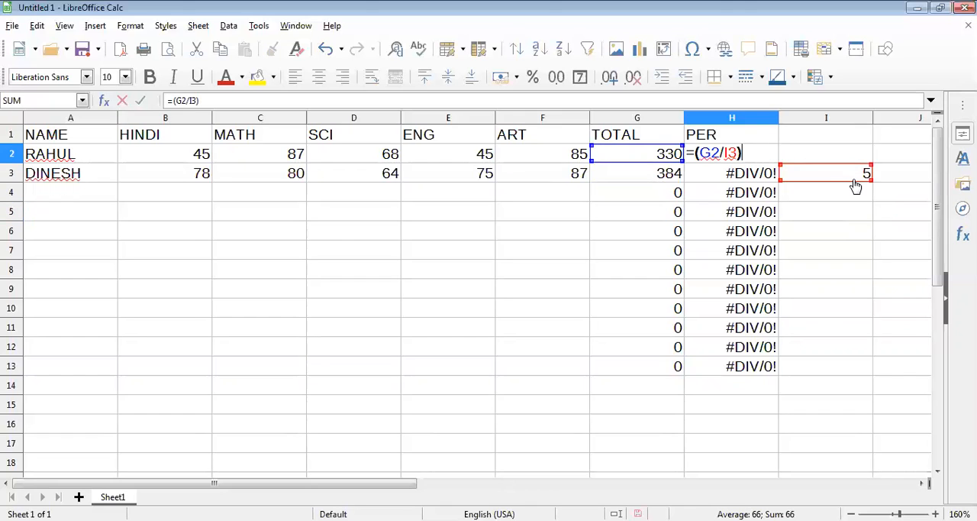
{"action": "double_click", "coordinate": [762, 174]}
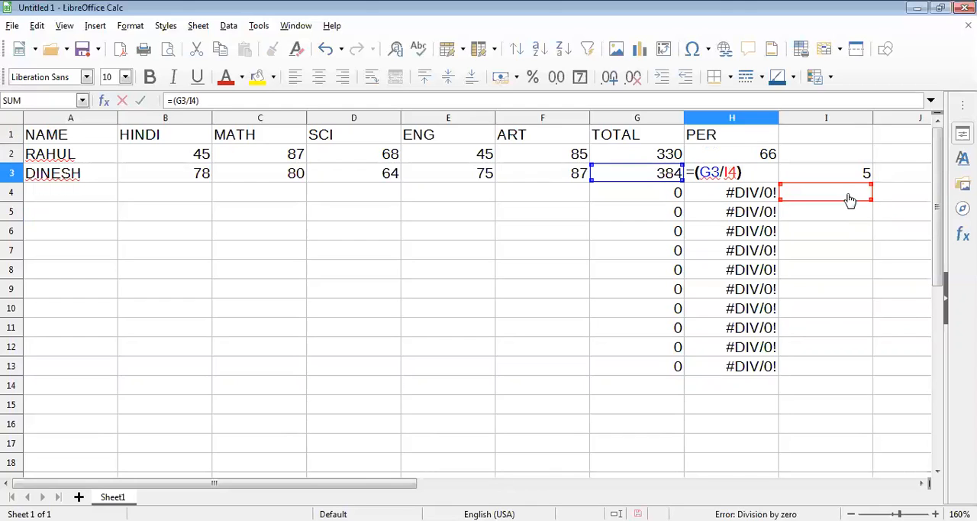
{"action": "key", "text": "Return"}
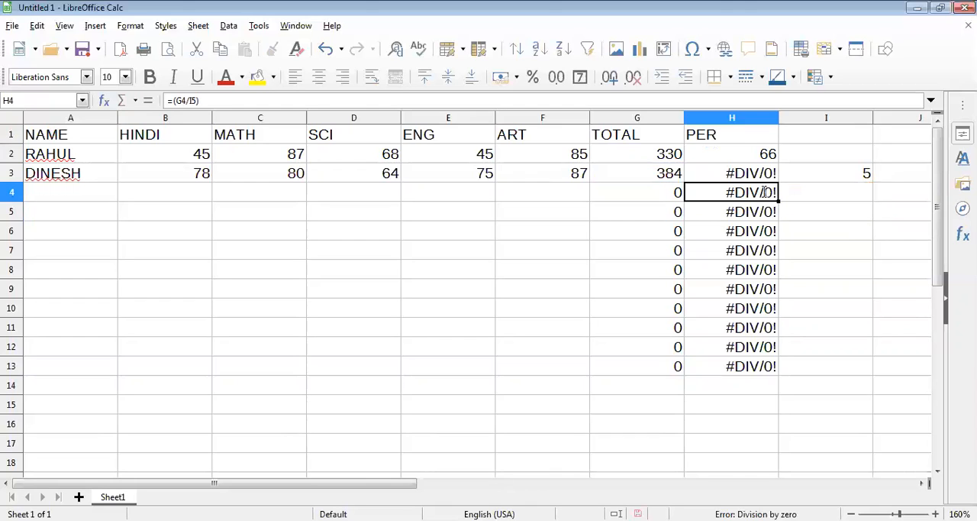
{"action": "double_click", "coordinate": [764, 191]}
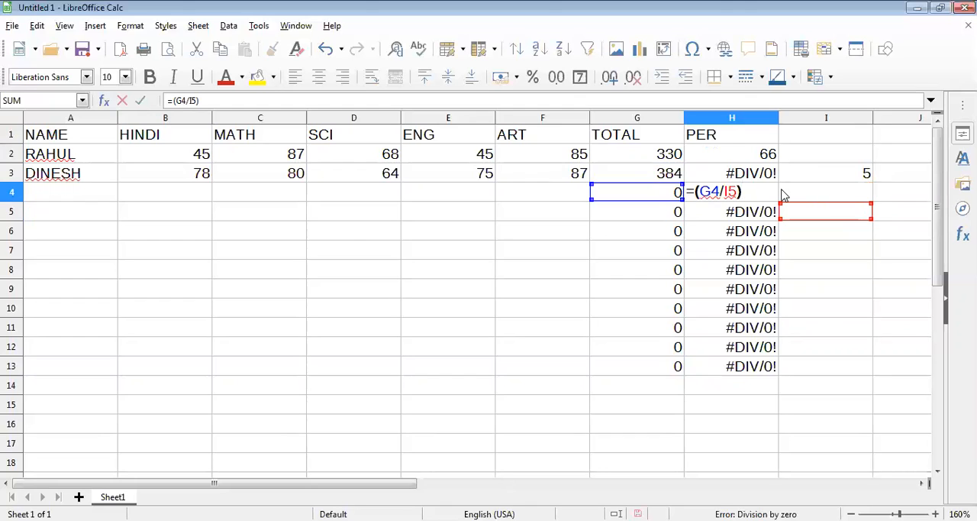
{"action": "key", "text": "Return"}
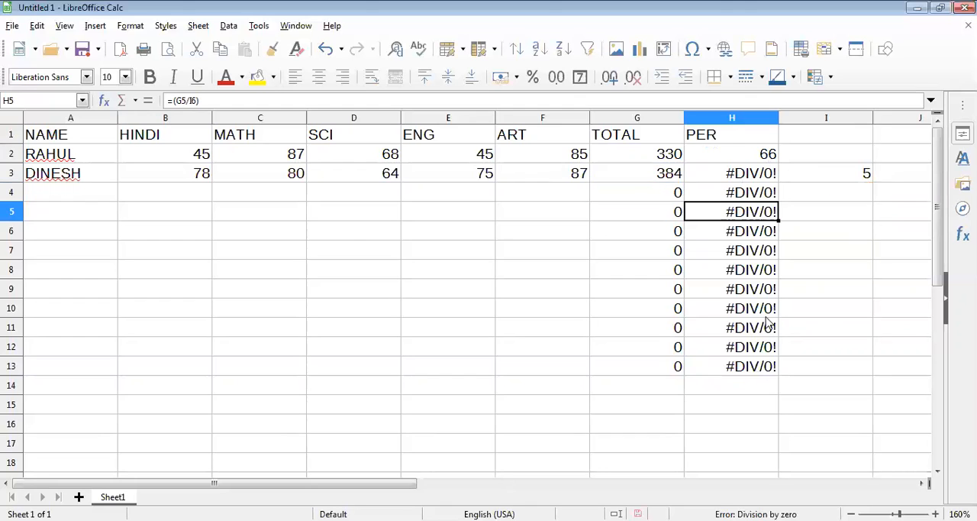
- Replace the divisor reference in the H2 percentage formula with the fixed number 5
{"action": "left_click", "coordinate": [756, 155]}
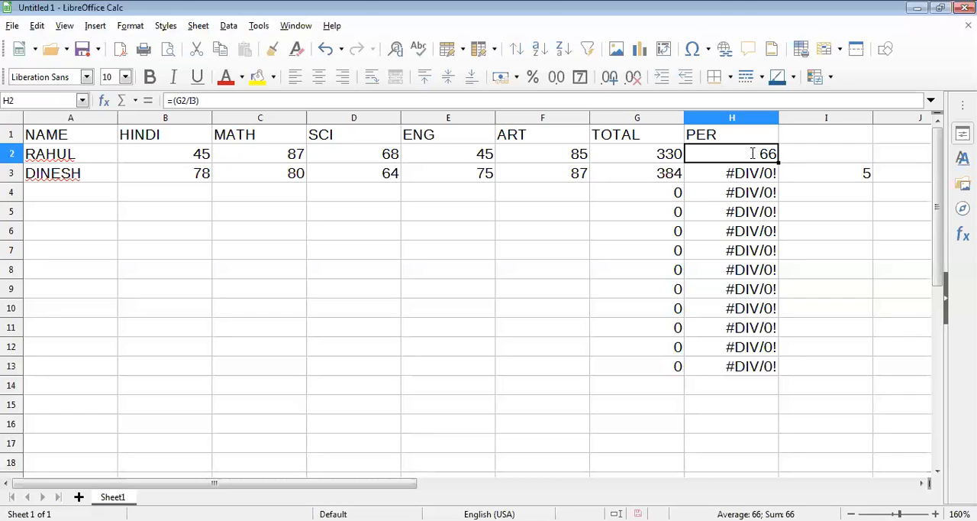
{"action": "double_click", "coordinate": [755, 154]}
{"action": "left_click", "coordinate": [729, 153]}
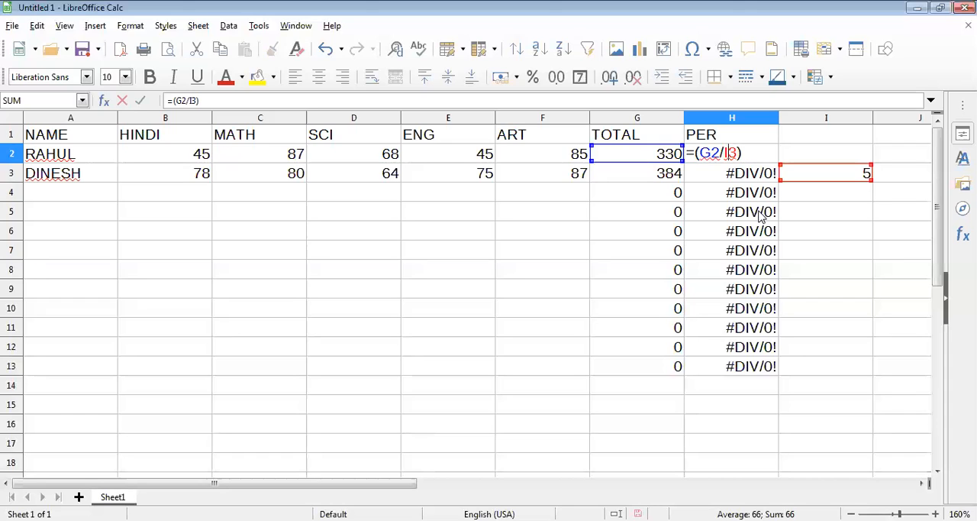
{"action": "key", "text": "Right"}
{"action": "key", "text": "BackSpace"}
{"action": "key", "text": "BackSpace"}
{"action": "type", "text": "5"}
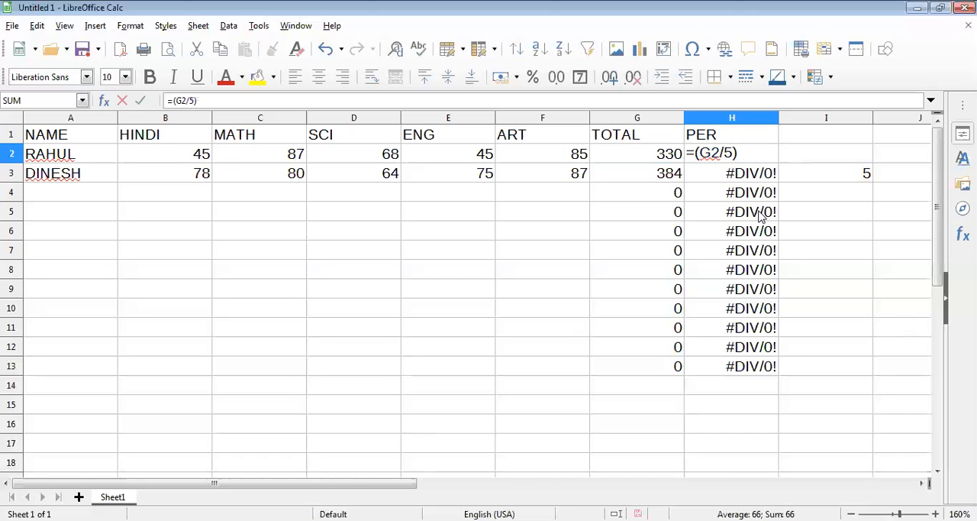
- Change the H2 formula to =(G2/$I$3) with an absolute divisor reference, and copy it down through H13
{"action": "key", "text": "BackSpace"}
{"action": "type", "text": "I3"}
{"action": "key", "text": "F4"}
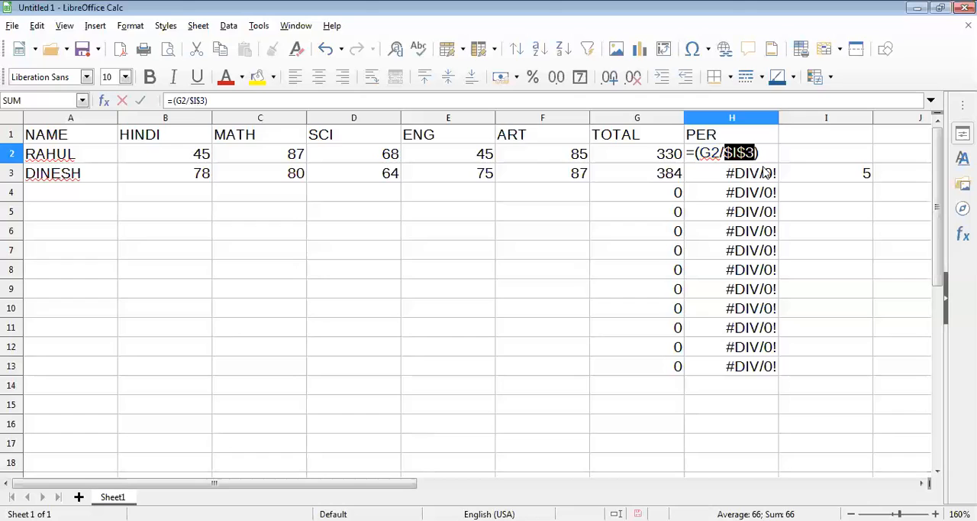
{"action": "key", "text": "Right"}
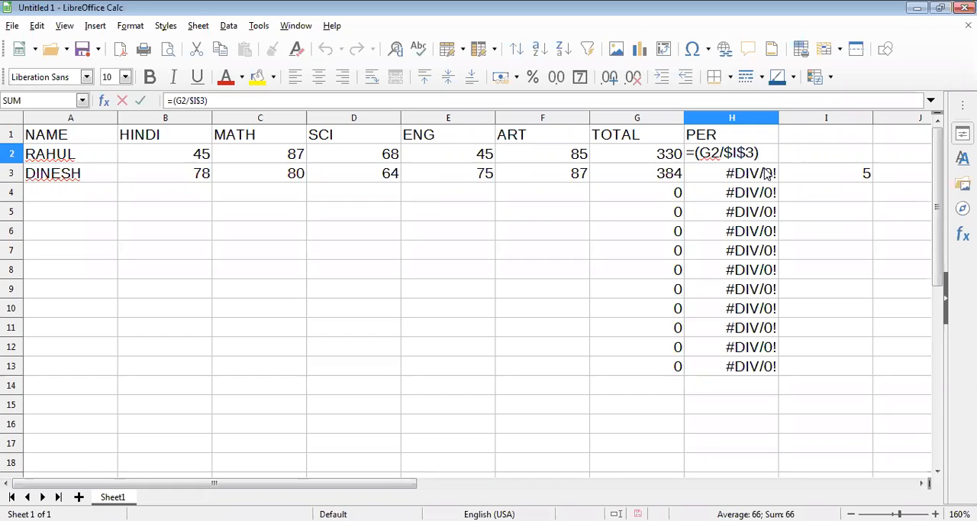
{"action": "key", "text": "Return"}
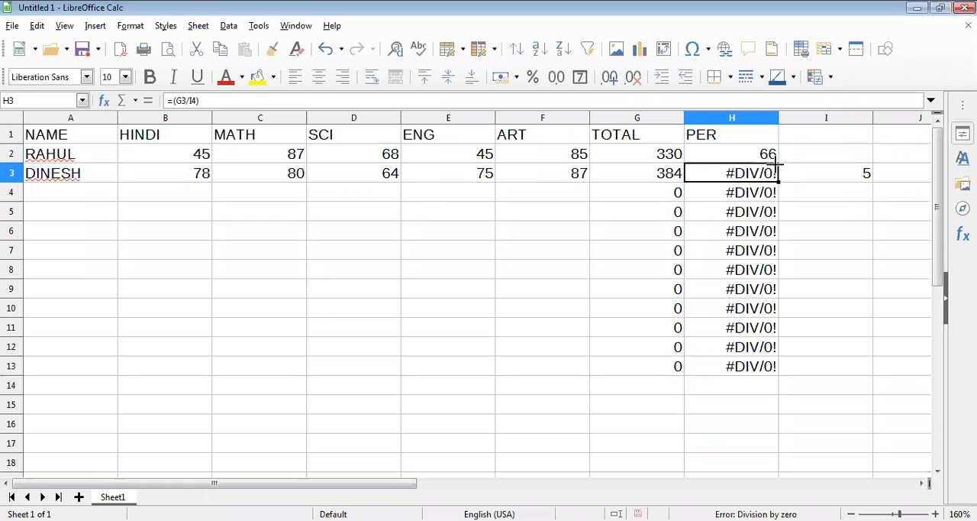
{"action": "left_click", "coordinate": [771, 157]}
{"action": "left_click_drag", "start_coordinate": [777, 163], "coordinate": [773, 371]}
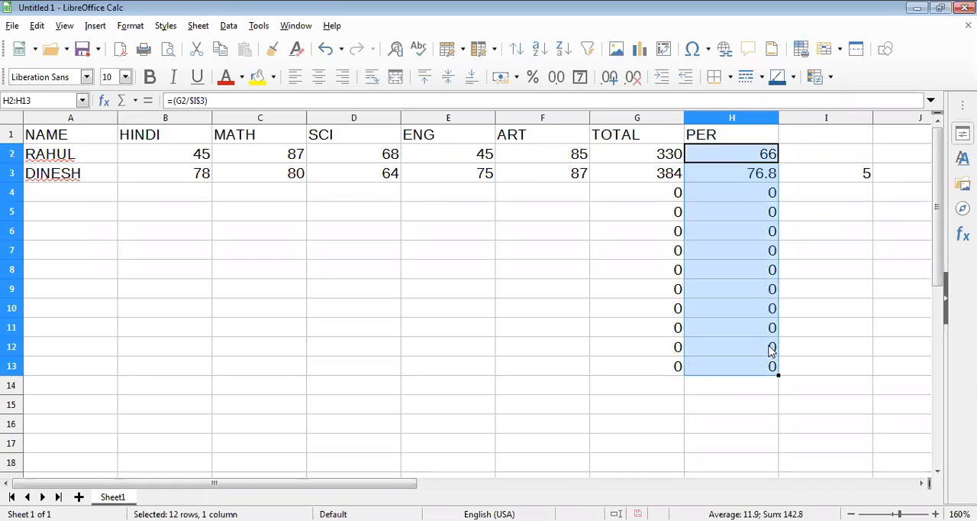
- Fill row 4 with the third student's name and the marks 65, 48, 75, 25 and 48
{"action": "left_click", "coordinate": [72, 193]}
{"action": "type", "text": "NAMAN"}
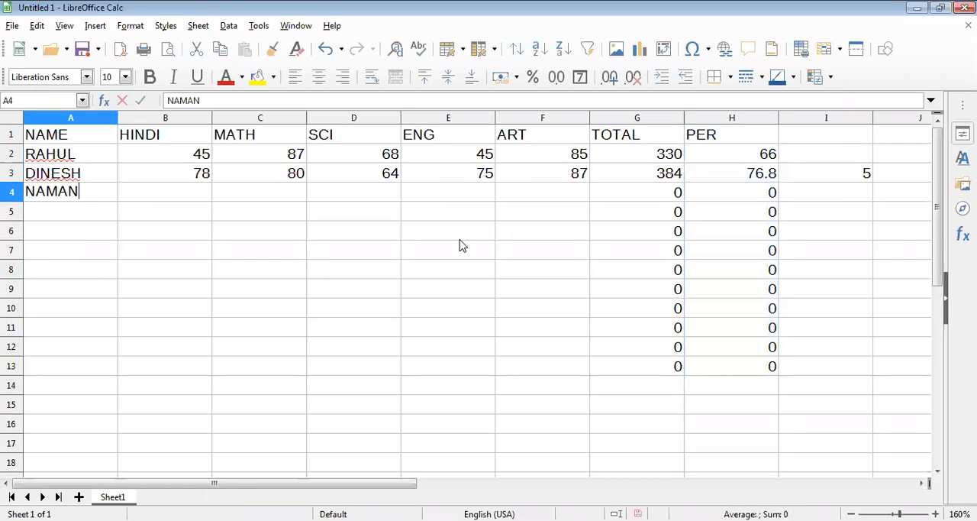
{"action": "key", "text": "Tab"}
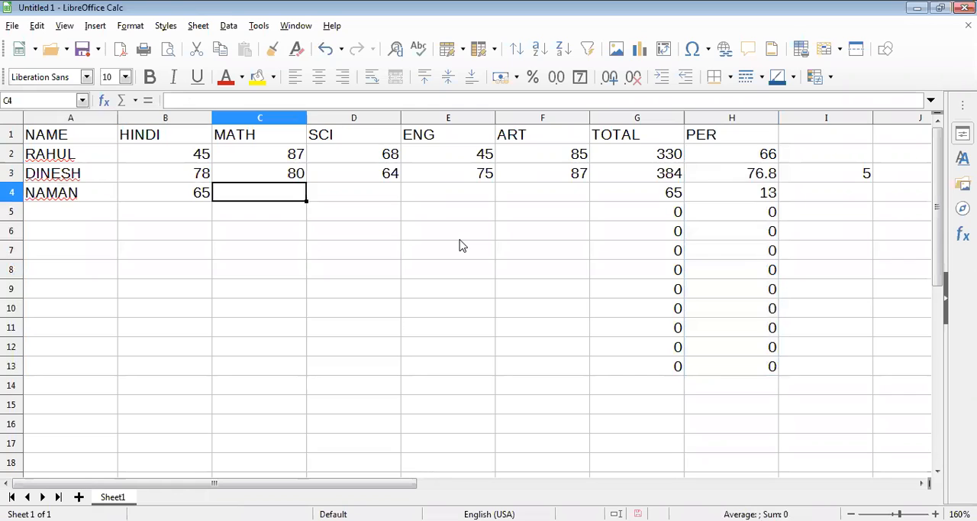
{"action": "type", "text": "48"}
{"action": "key", "text": "Tab"}
{"action": "type", "text": "75"}
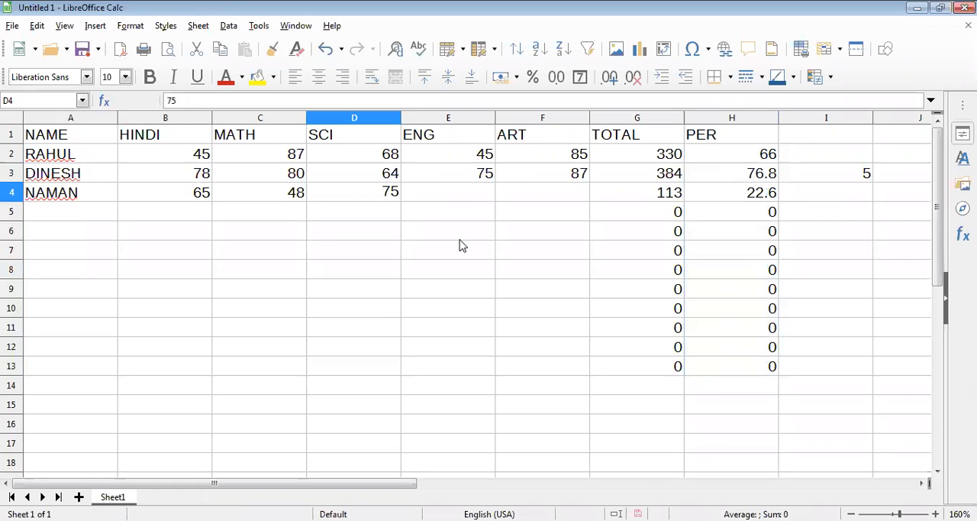
{"action": "key", "text": "Tab"}
{"action": "type", "text": "25"}
{"action": "key", "text": "Tab"}
{"action": "type", "text": "48"}
{"action": "key", "text": "Tab"}
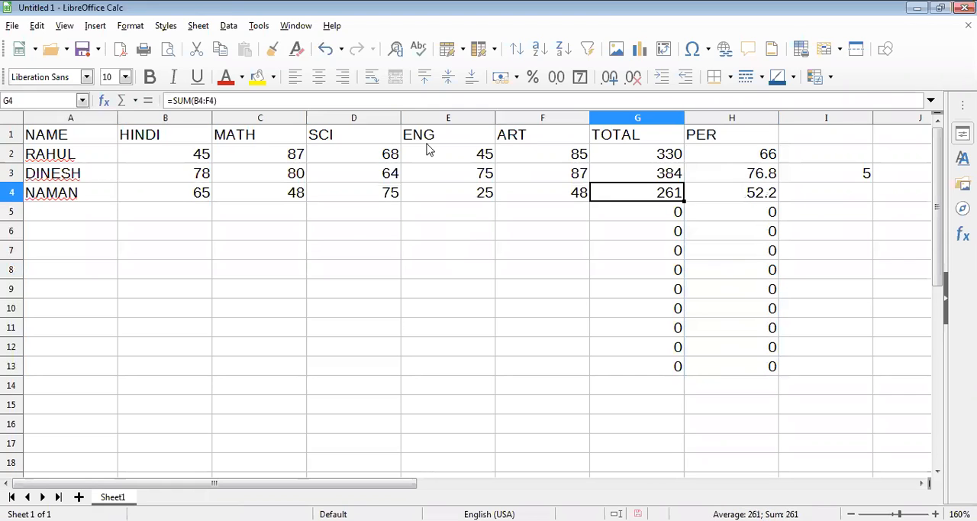
- Open the percentage formulas in H2 through H5 one by one to examine their total and divisor references
{"action": "double_click", "coordinate": [756, 154]}
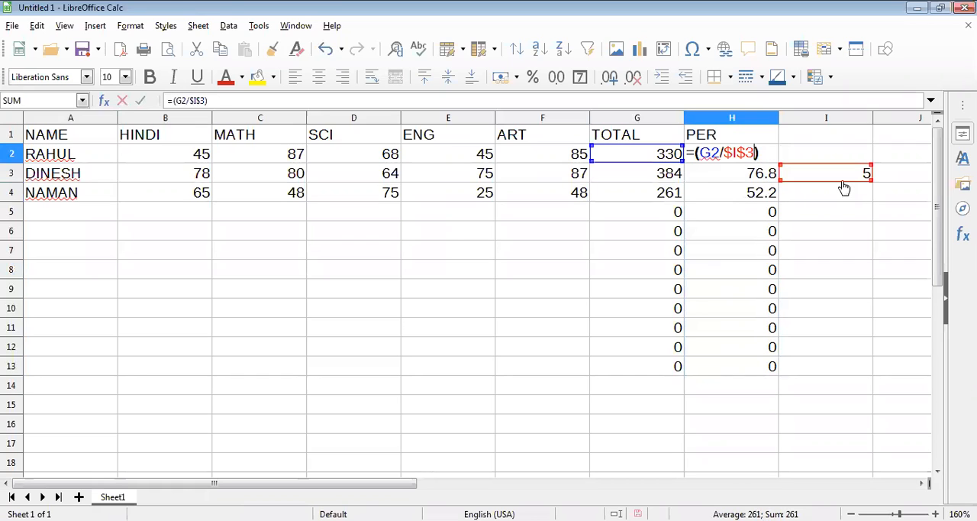
{"action": "left_click", "coordinate": [766, 176]}
{"action": "double_click", "coordinate": [745, 175]}
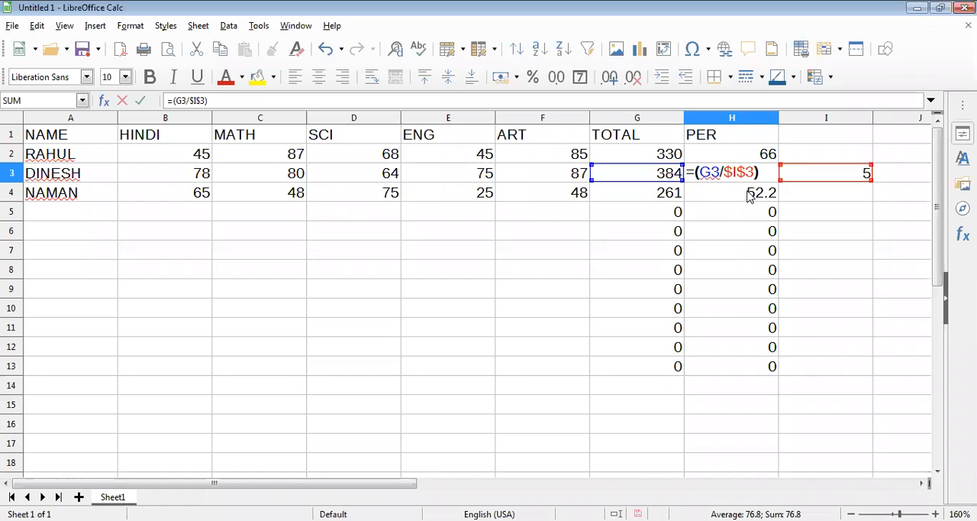
{"action": "key", "text": "Return"}
{"action": "key", "text": "F2"}
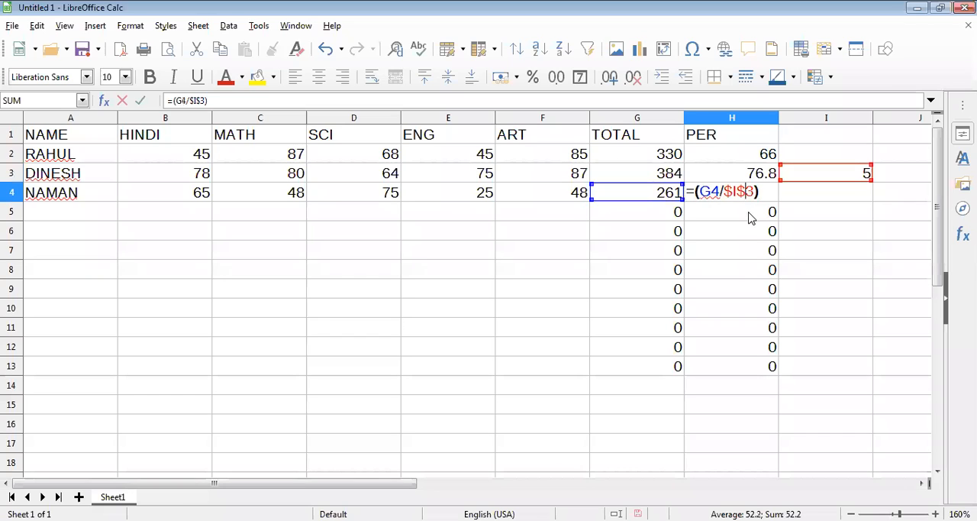
{"action": "key", "text": "Return"}
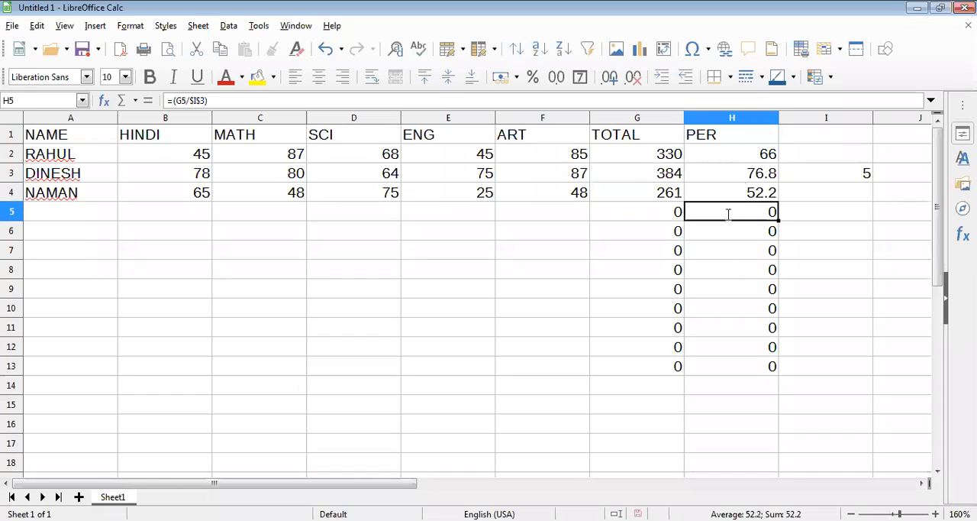
{"action": "double_click", "coordinate": [729, 214]}
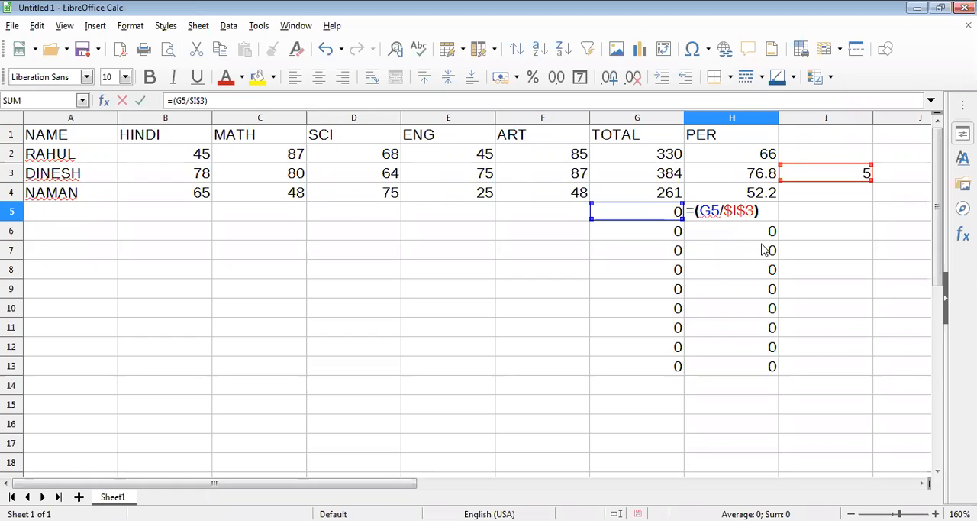
{"action": "key", "text": "Return"}
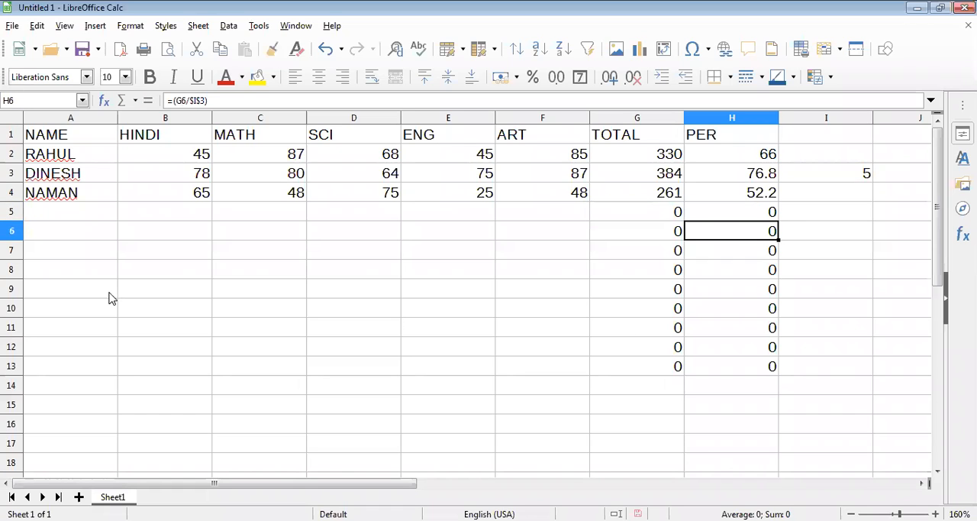
- Clear the contents of the range A7:H14 below the marksheet
{"action": "left_click", "coordinate": [110, 255]}
{"action": "left_click", "coordinate": [751, 394], "text": "shift"}
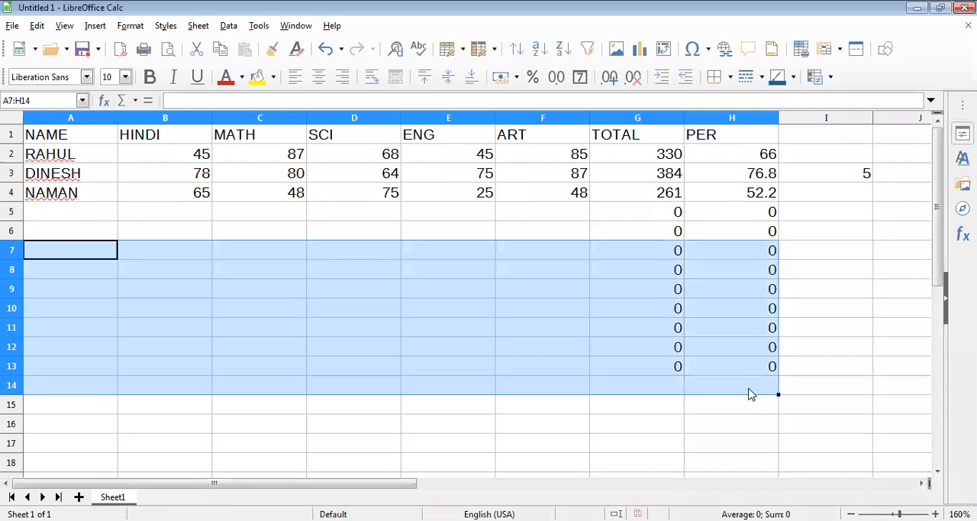
{"action": "key", "text": "Delete"}
- Enter the numbers 45, 23, 65, 54 and 65 in cells D9 through D13
{"action": "left_click", "coordinate": [322, 289]}
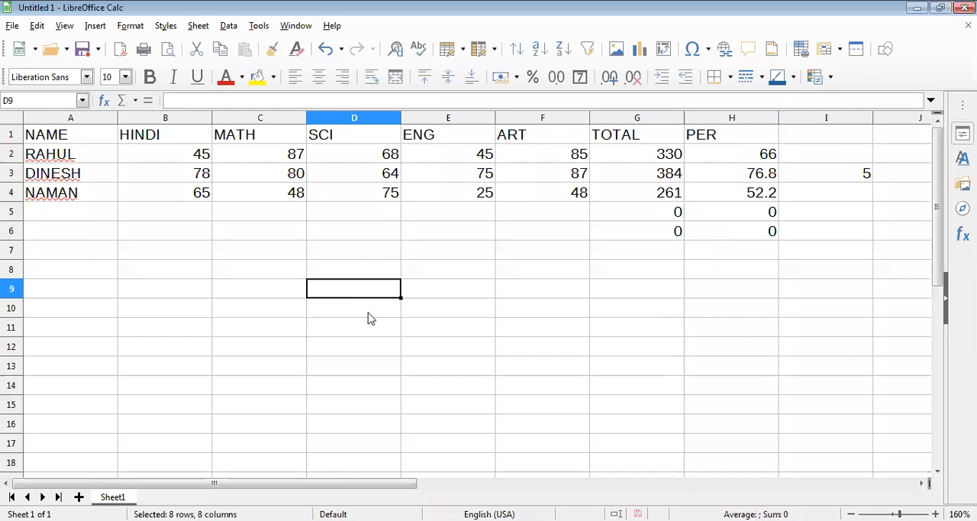
{"action": "type", "text": "45"}
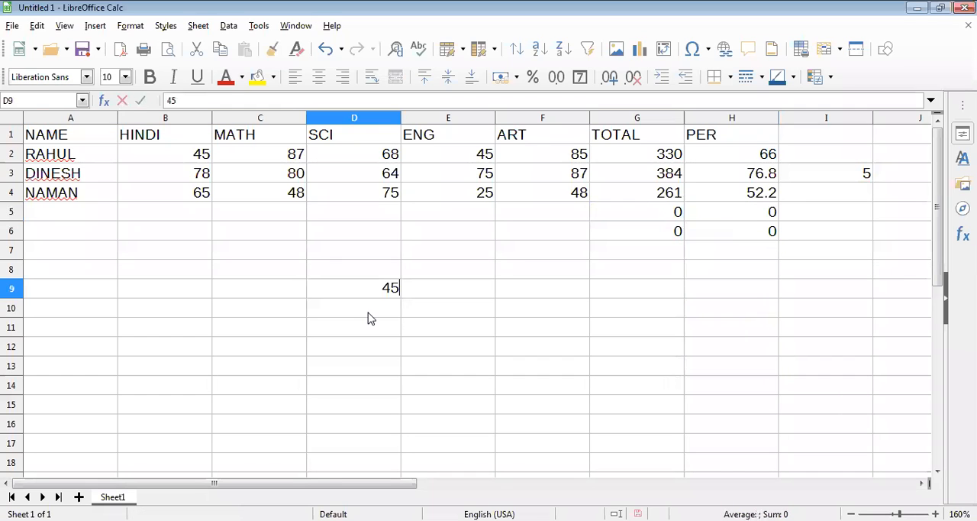
{"action": "key", "text": "Return"}
{"action": "type", "text": "23"}
{"action": "key", "text": "Return"}
{"action": "type", "text": "65"}
{"action": "key", "text": "Return"}
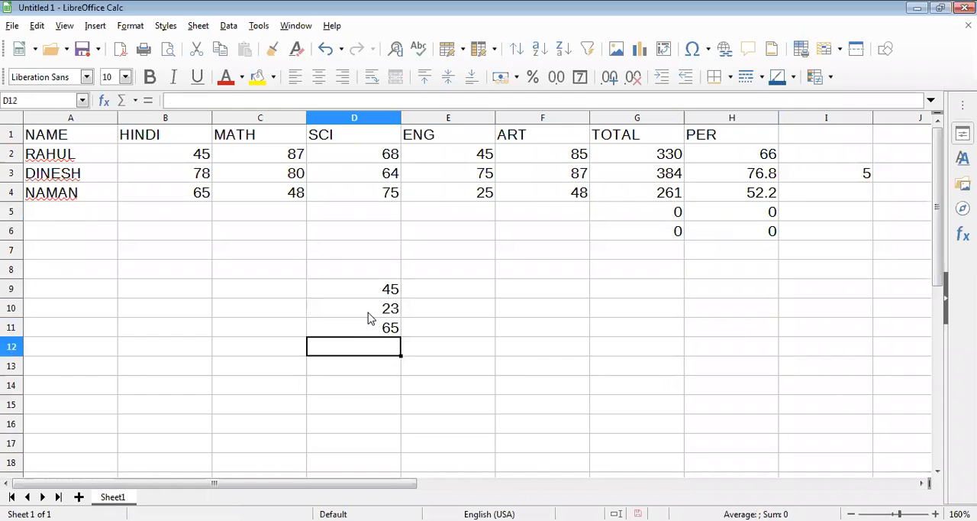
{"action": "type", "text": "54"}
{"action": "key", "text": "Return"}
{"action": "type", "text": "65"}
{"action": "key", "text": "Return"}
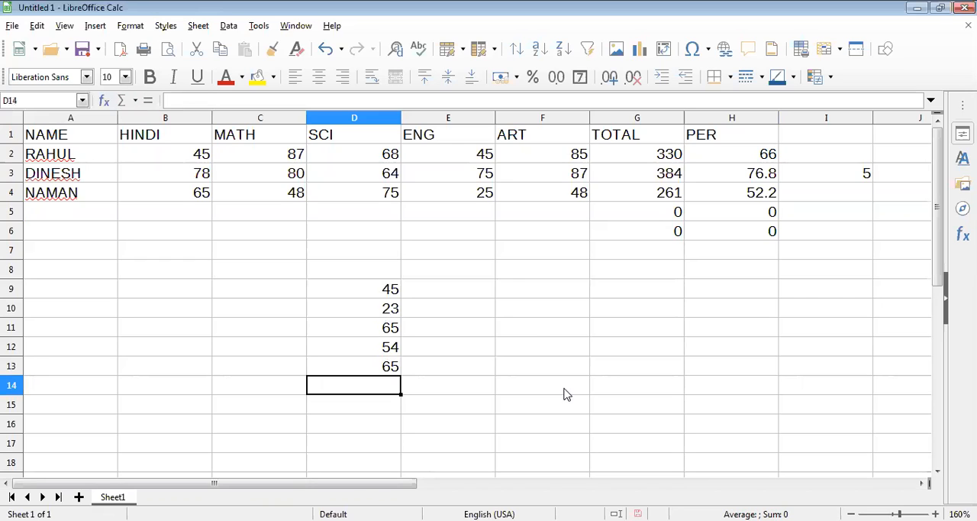
- Add up the five numbers in D9:D13 with the formula =SUM(D9:D13) in cell F11
{"action": "key", "text": "Right"}
{"action": "key", "text": "Right"}
{"action": "key", "text": "Up"}
{"action": "key", "text": "Up"}
{"action": "key", "text": "Up"}
{"action": "type", "text": "=SU"}
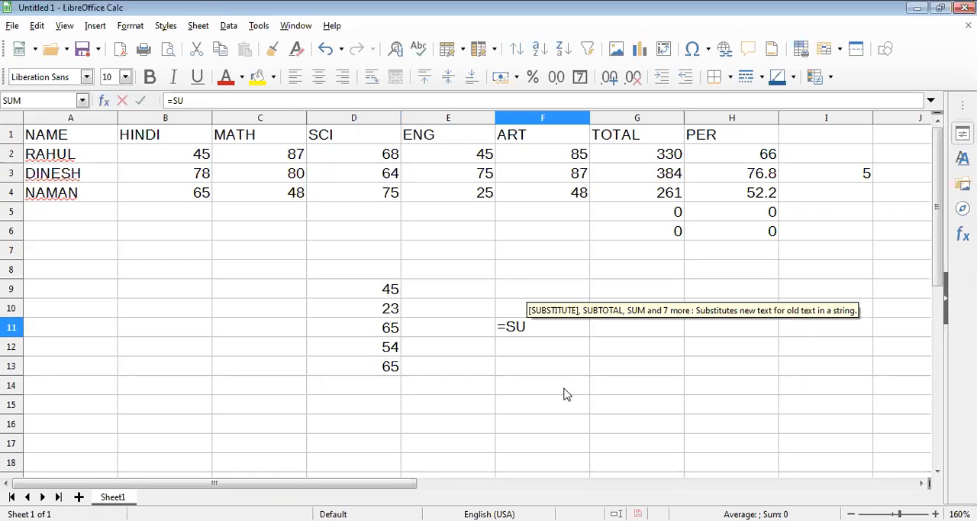
{"action": "type", "text": "M("}
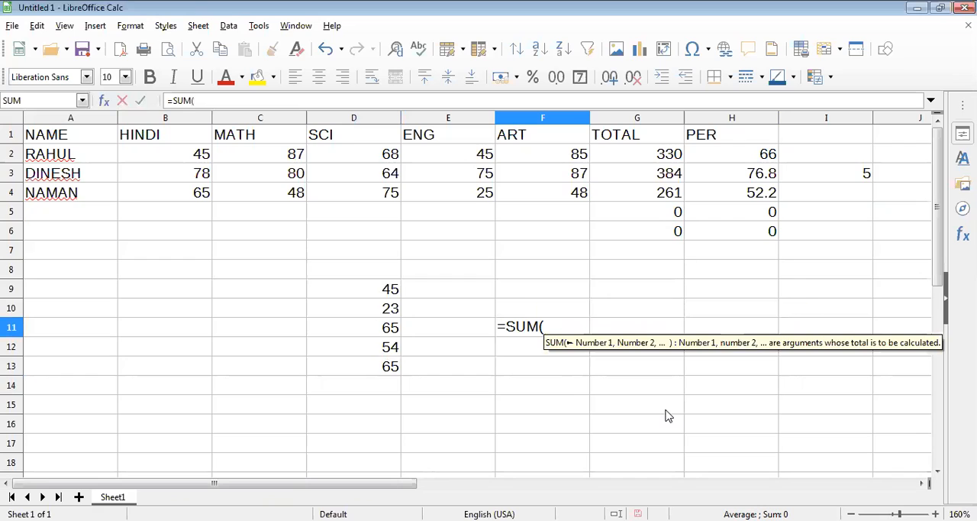
{"action": "left_click", "coordinate": [396, 295]}
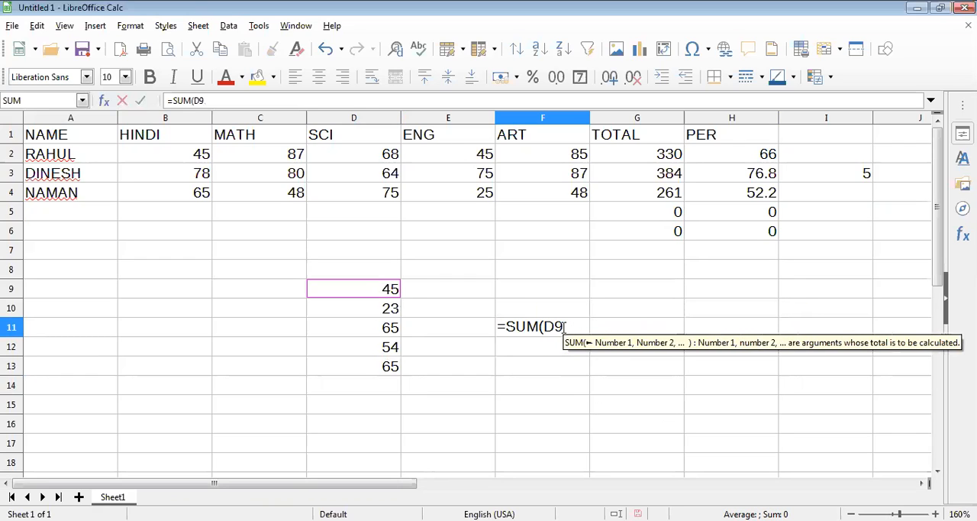
{"action": "type", "text": ":"}
{"action": "left_click", "coordinate": [400, 369]}
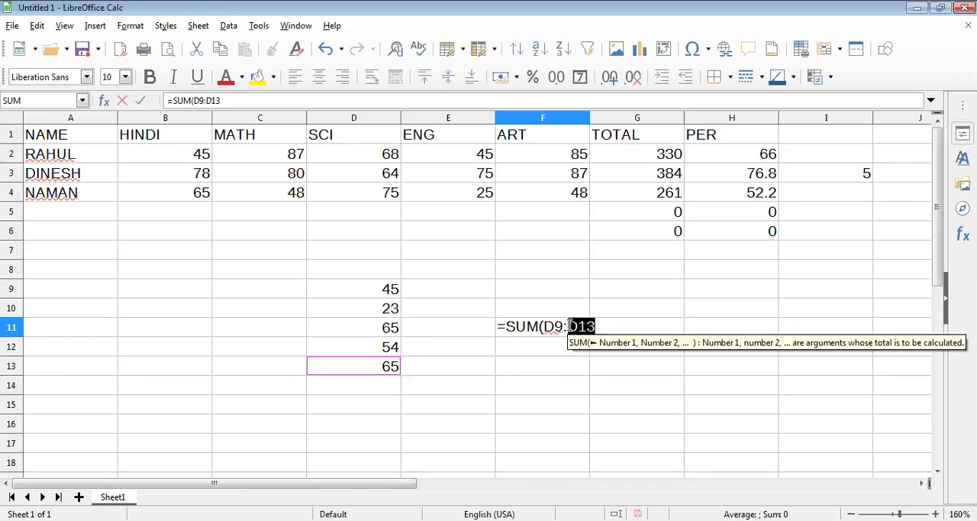
{"action": "left_click", "coordinate": [600, 326]}
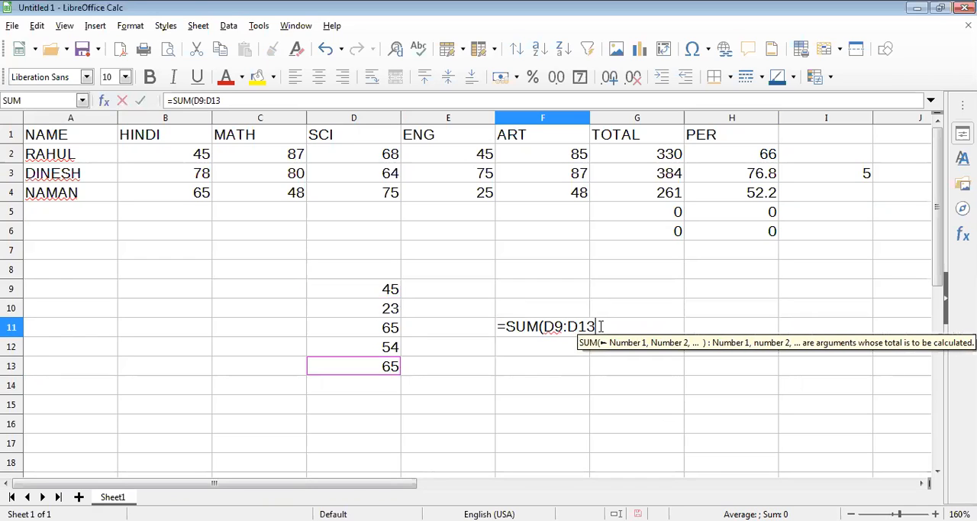
{"action": "type", "text": ")"}
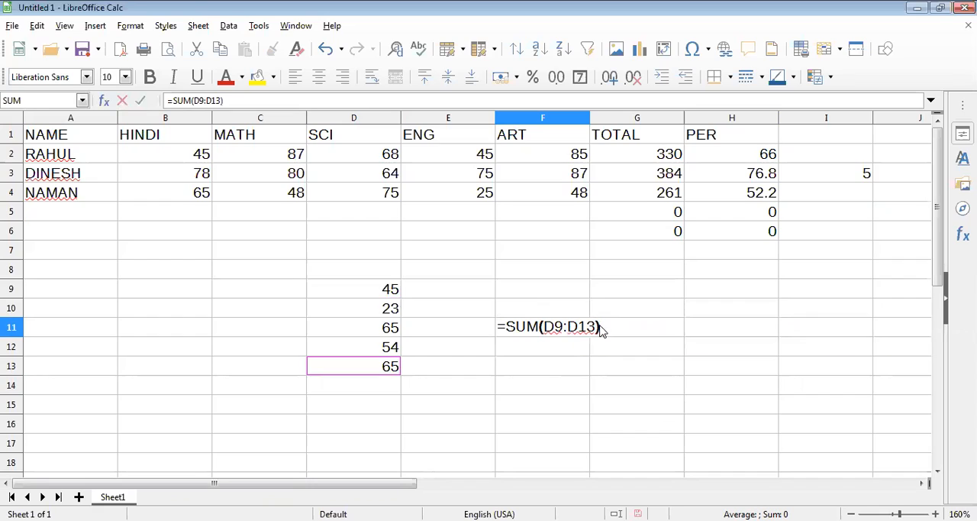
{"action": "key", "text": "Return"}
- Open the F11 formula to examine which cells it adds up
{"action": "left_click", "coordinate": [578, 330]}
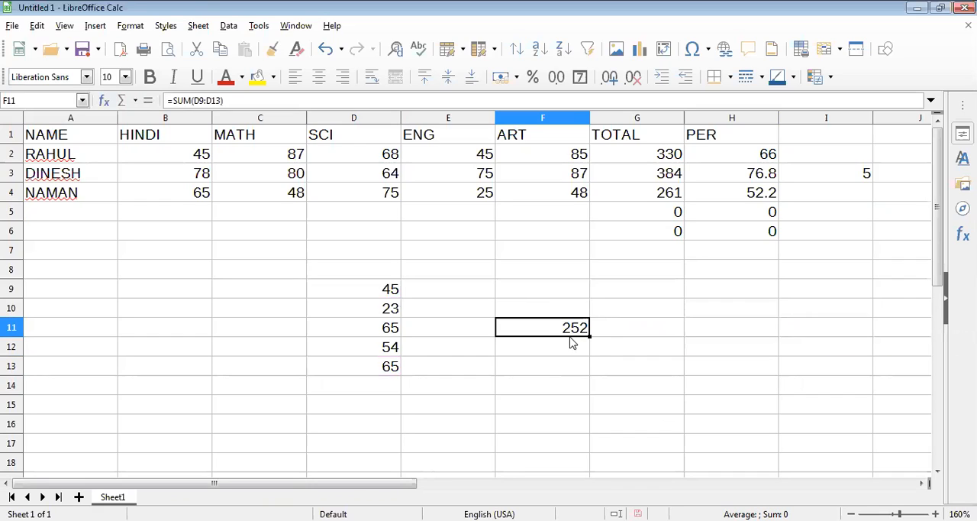
{"action": "key", "text": "F2"}
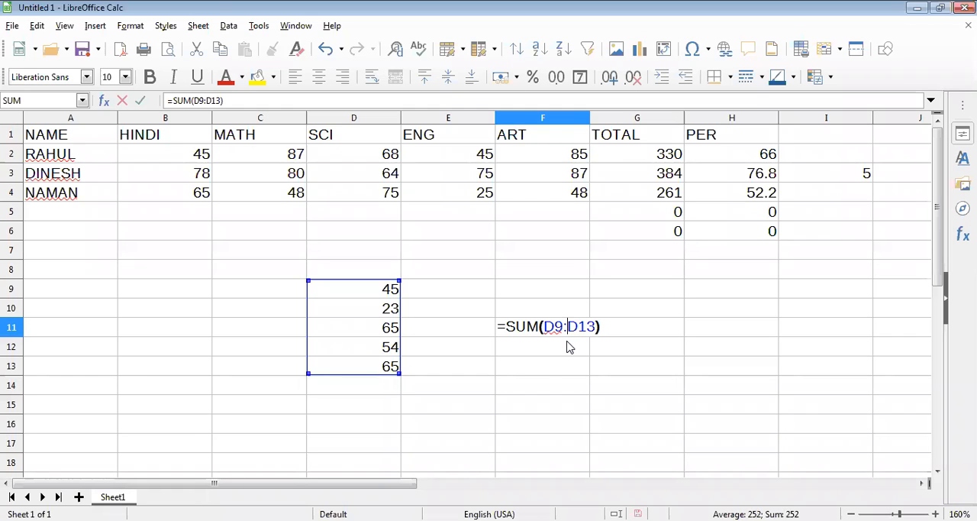
{"action": "key", "text": "Return"}
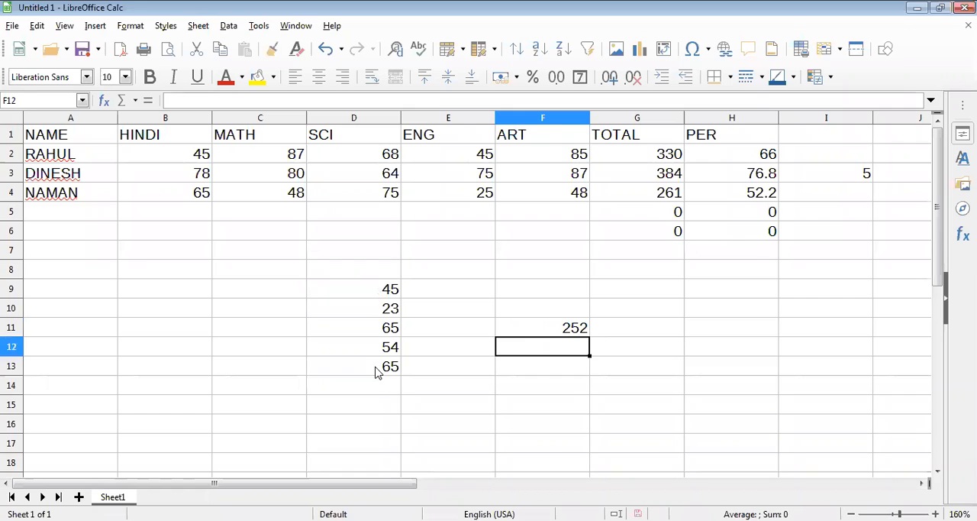
- Select the numbers in D9:D13 and compare them with the sum in F11
{"action": "left_click_drag", "start_coordinate": [376, 372], "coordinate": [359, 290]}
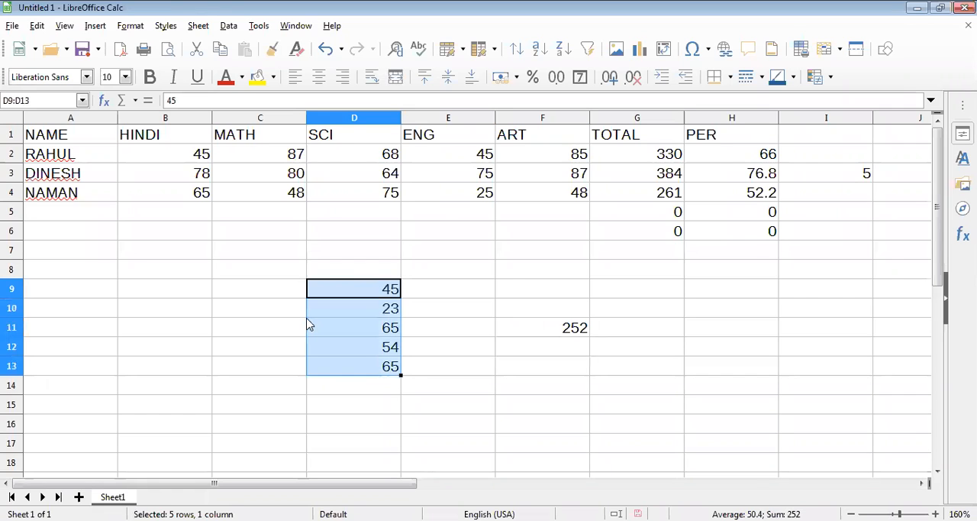
{"action": "left_click", "coordinate": [306, 325]}
{"action": "left_click", "coordinate": [355, 292]}
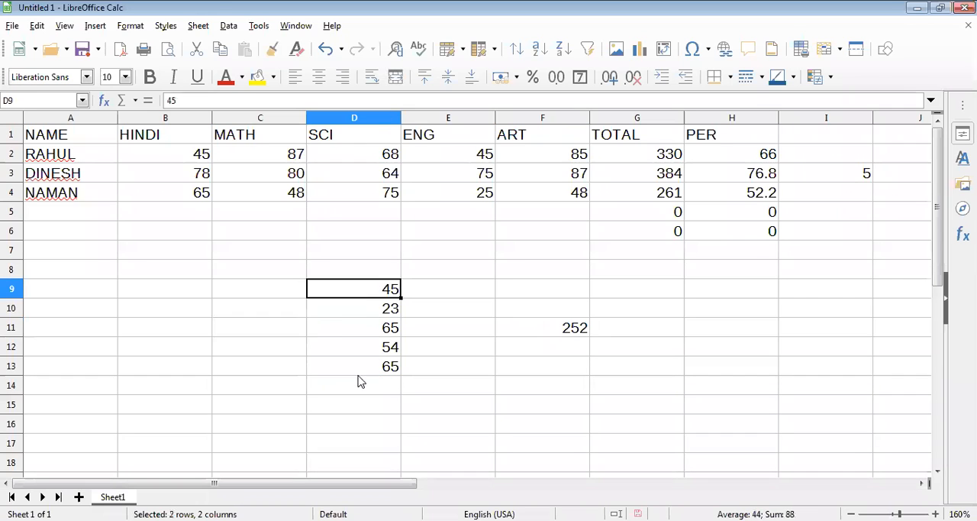
{"action": "left_click_drag", "start_coordinate": [360, 371], "coordinate": [370, 284]}
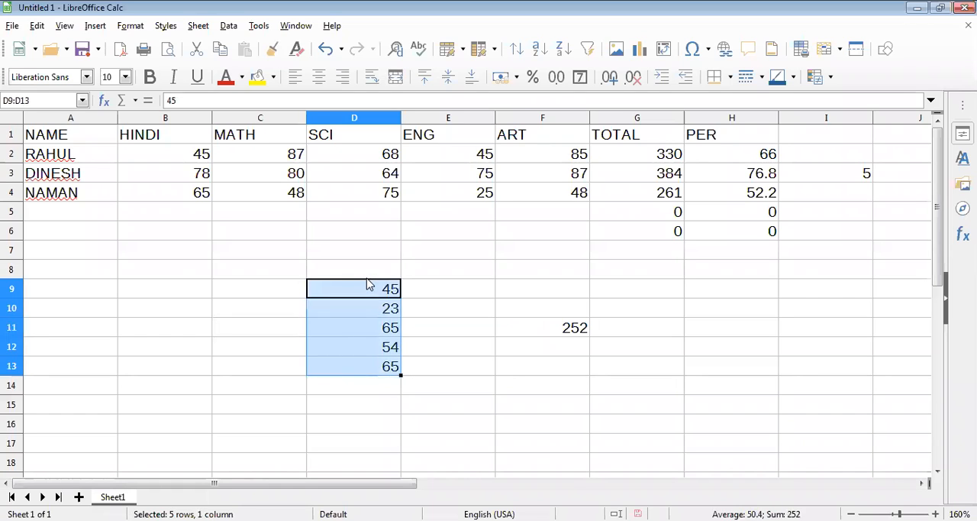
{"action": "left_click", "coordinate": [367, 284]}
{"action": "left_click", "coordinate": [369, 353], "text": "shift"}
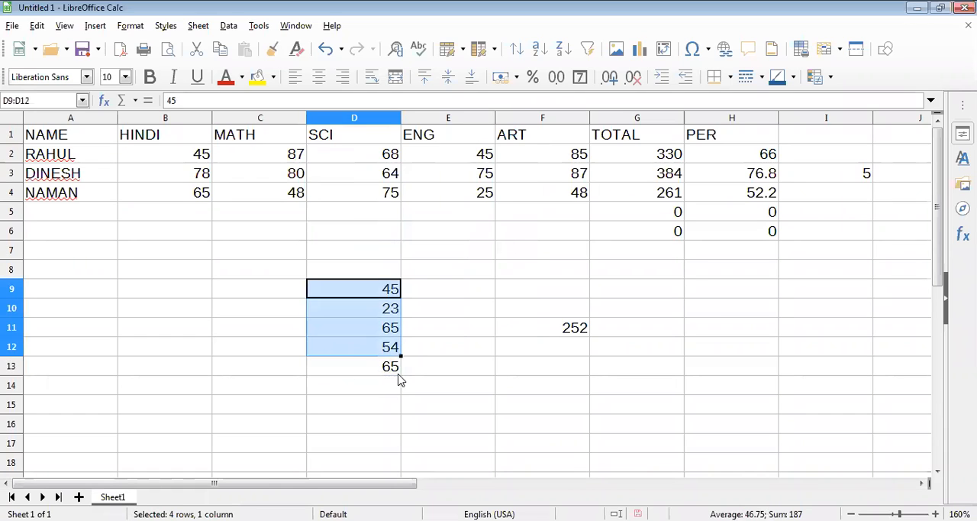
{"action": "left_click", "coordinate": [399, 374], "text": "shift"}
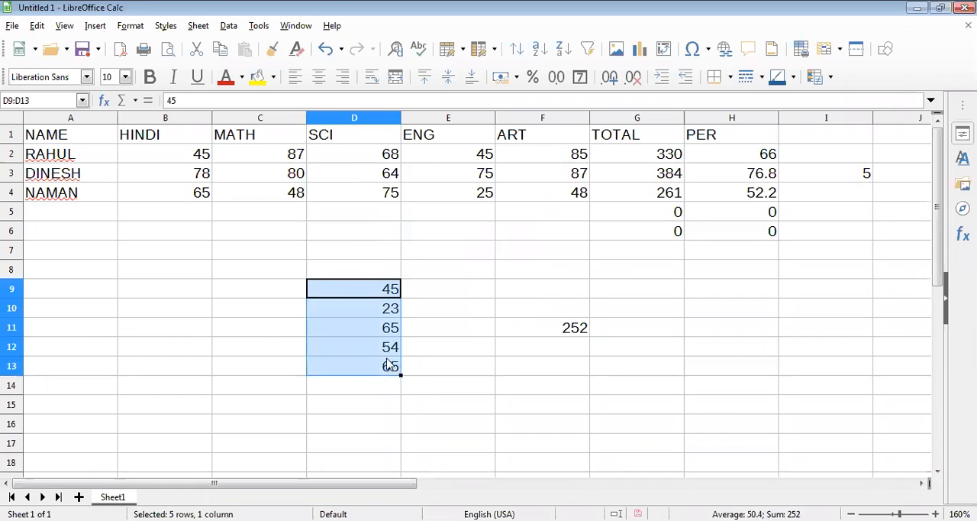
{"action": "left_click", "coordinate": [365, 284]}
{"action": "left_click", "coordinate": [579, 330]}
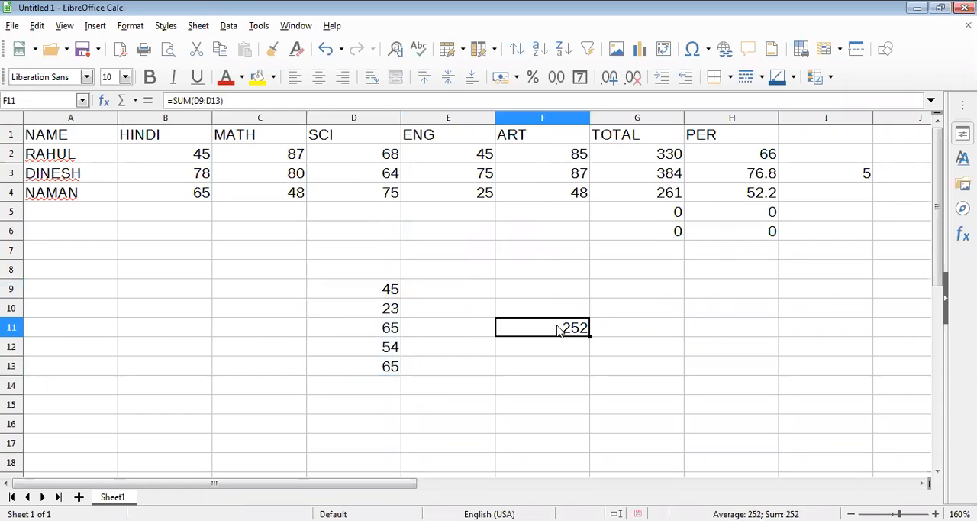
{"action": "right_click", "coordinate": [557, 329]}
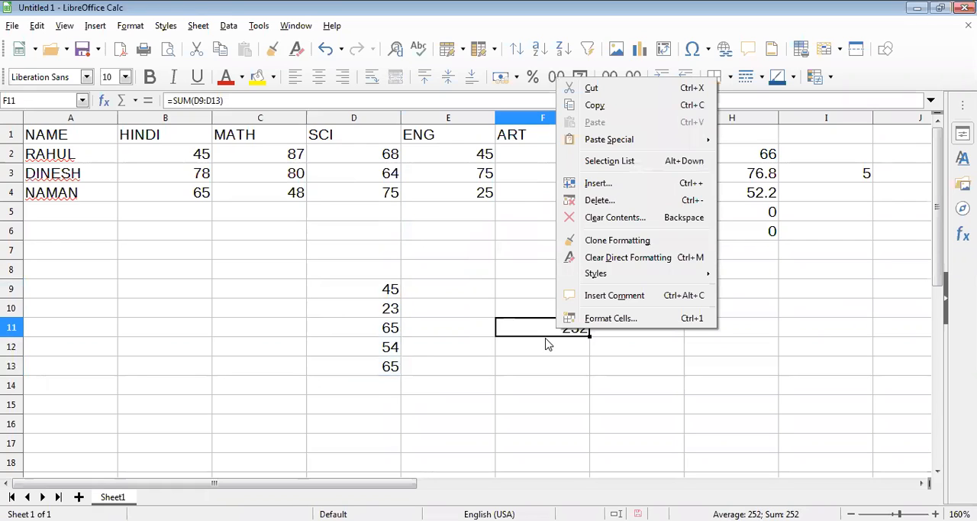
{"action": "left_click", "coordinate": [363, 294]}
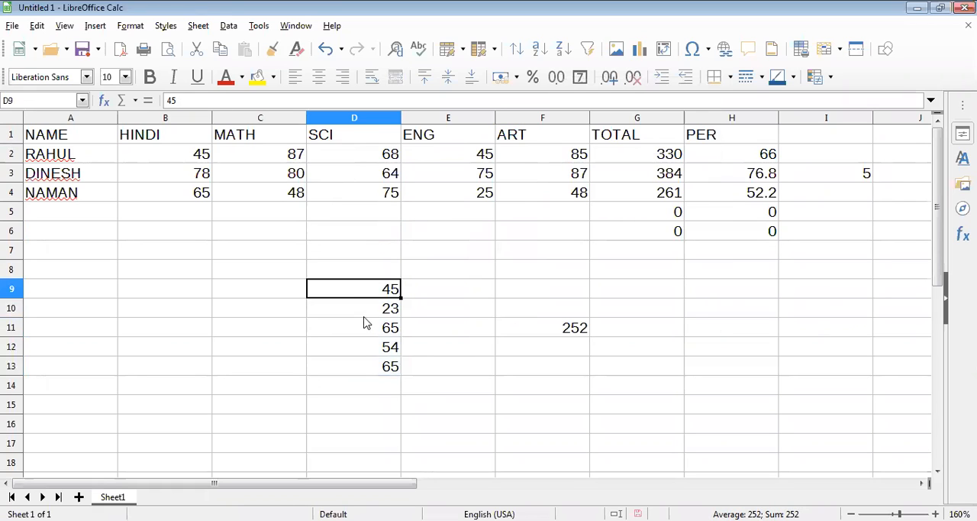
- Move the five numbers from D9:D13 to C9:C13, and undo their further move to E10:E14
{"action": "left_click", "coordinate": [364, 366], "text": "shift"}
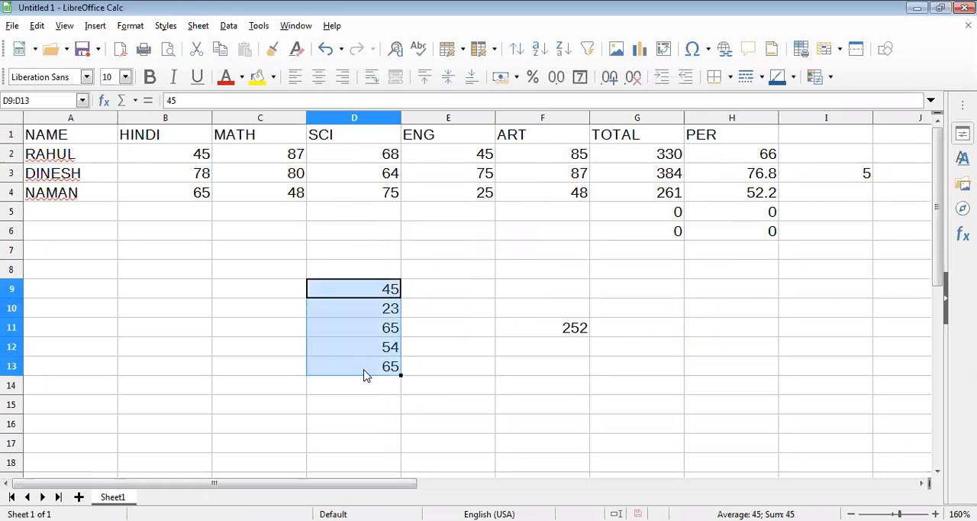
{"action": "left_click", "coordinate": [306, 310]}
{"action": "left_click_drag", "start_coordinate": [343, 294], "coordinate": [343, 358]}
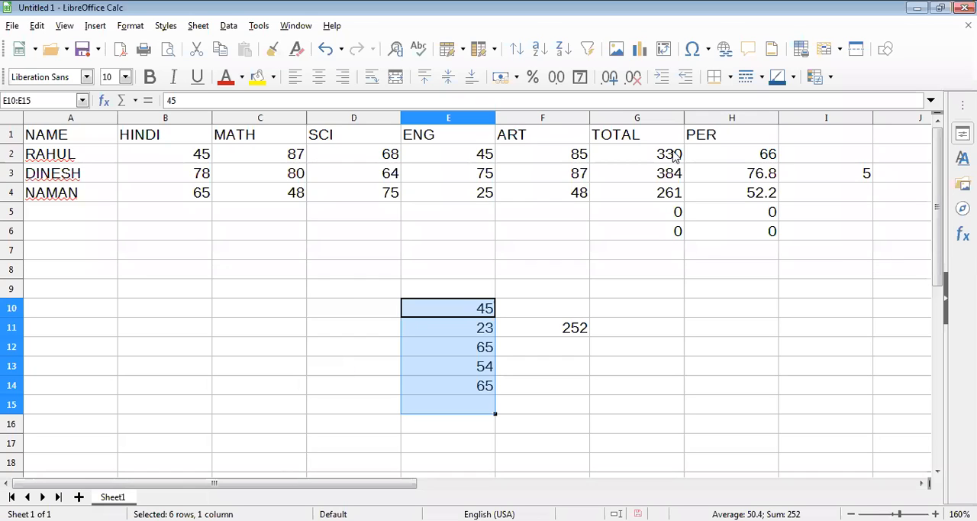
{"action": "key", "text": "ctrl+z"}
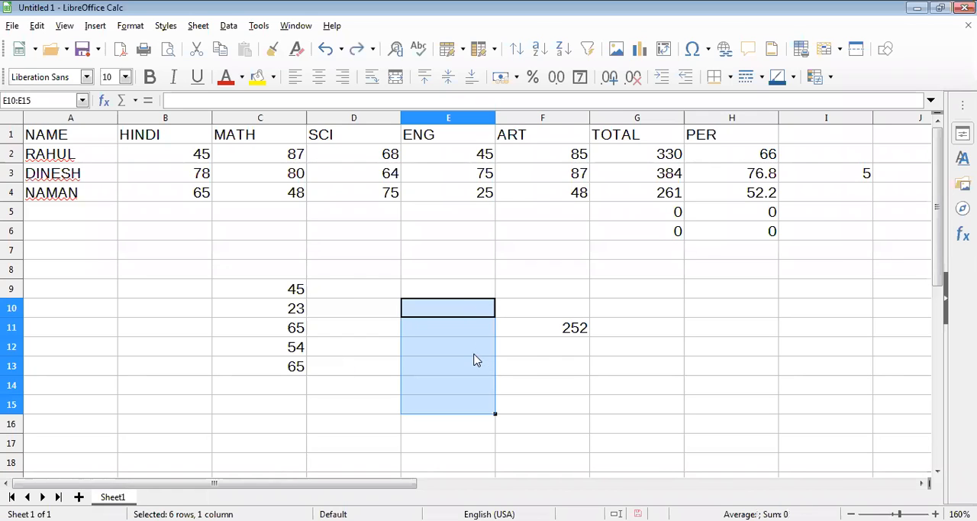
- Undo the move of the five numbers to C9:C13 and check the cell range in the F11 formula
{"action": "left_click", "coordinate": [304, 291]}
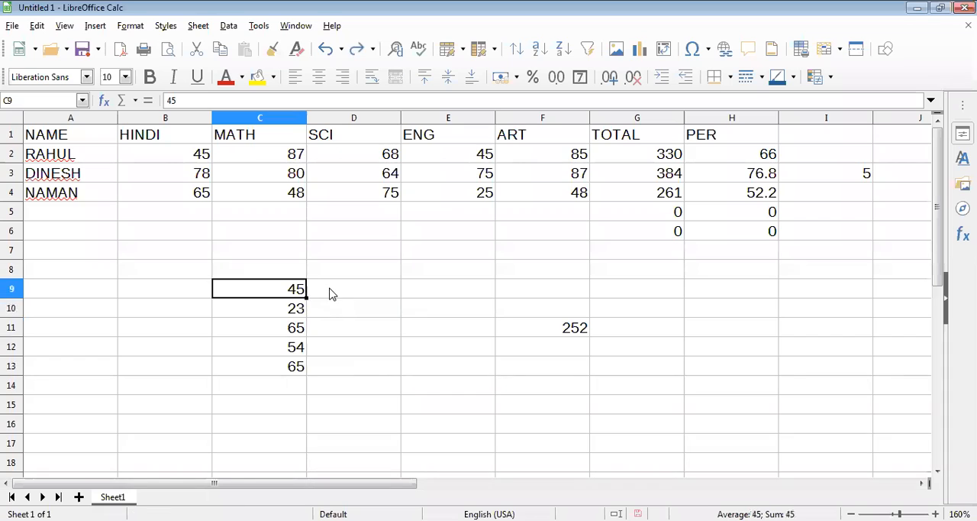
{"action": "key", "text": "ctrl+z"}
{"action": "left_click", "coordinate": [562, 329]}
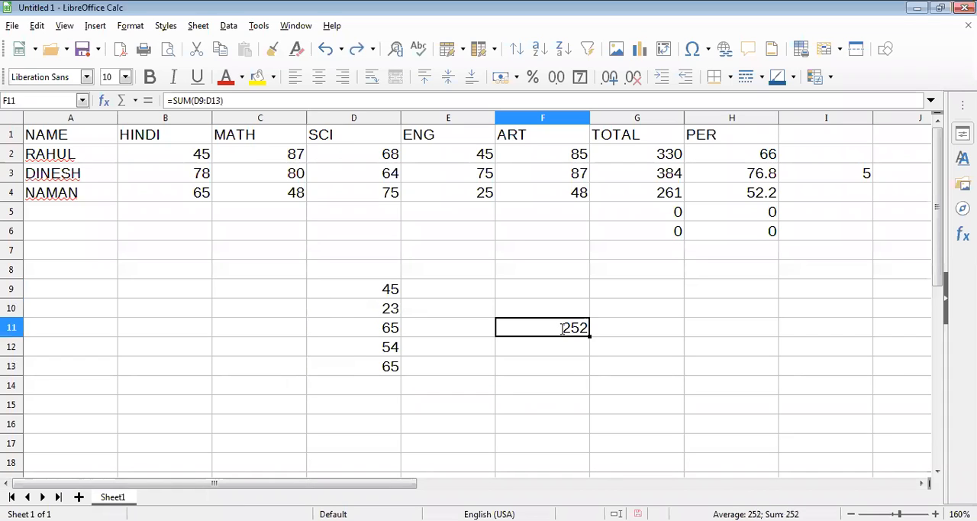
{"action": "double_click", "coordinate": [563, 328]}
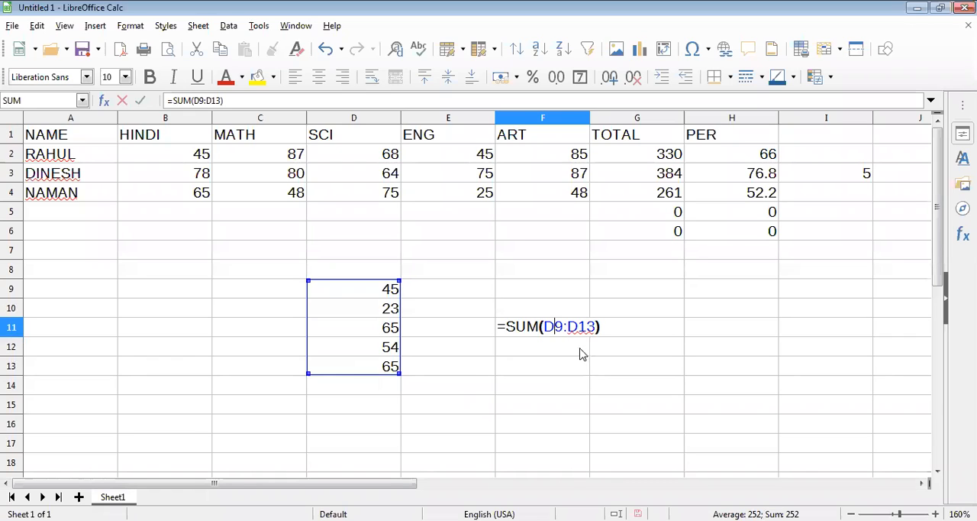
{"action": "key", "text": "Return"}
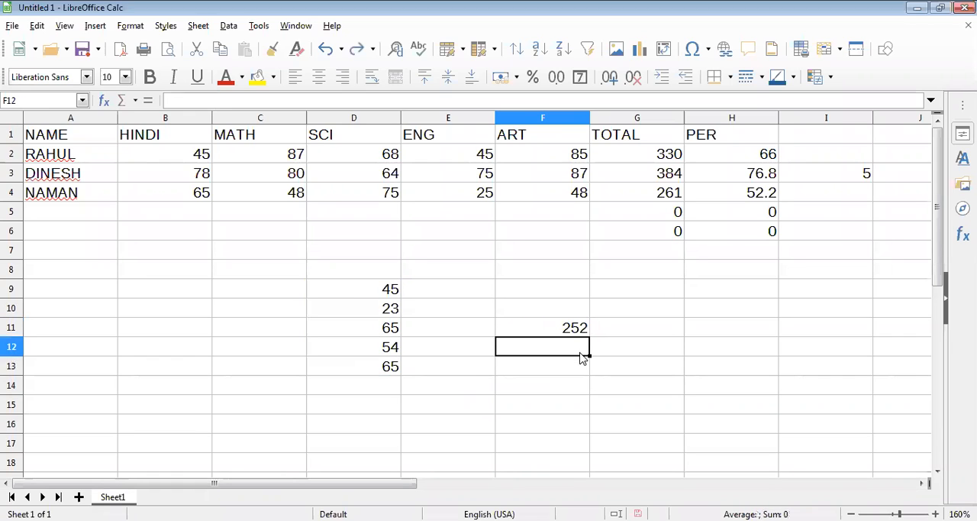
- Move the five numbers from D9:D13 to A6:A10 and check which range the F11 formula refers to
{"action": "left_click_drag", "start_coordinate": [375, 290], "coordinate": [374, 374]}
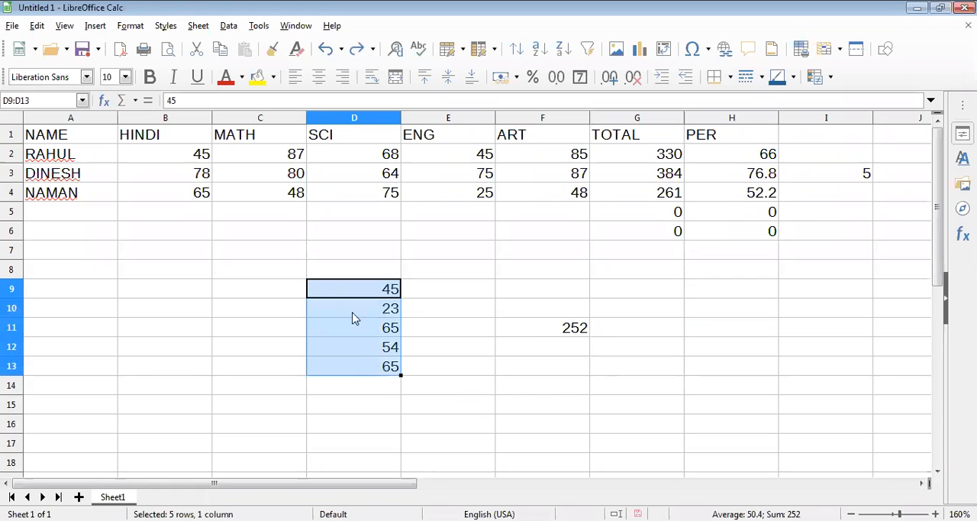
{"action": "left_click_drag", "start_coordinate": [347, 315], "coordinate": [102, 264]}
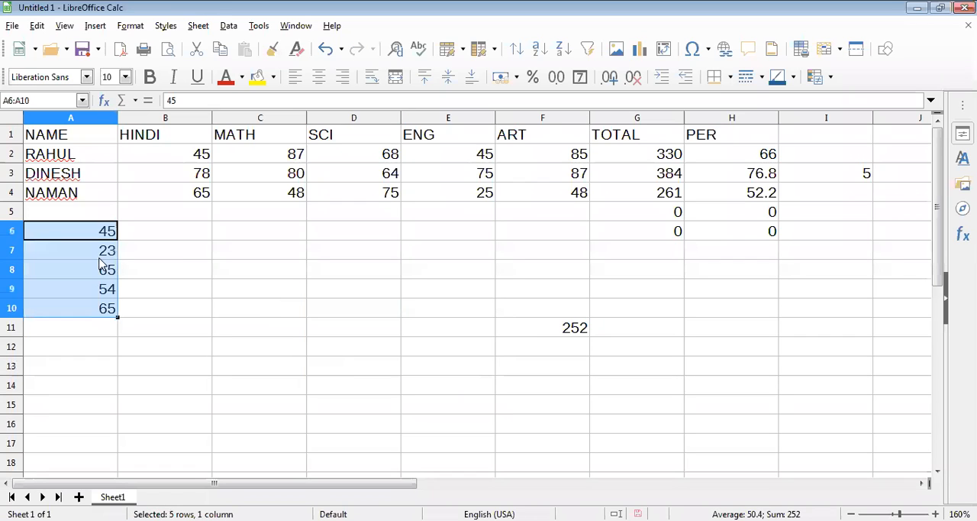
{"action": "left_click", "coordinate": [548, 338]}
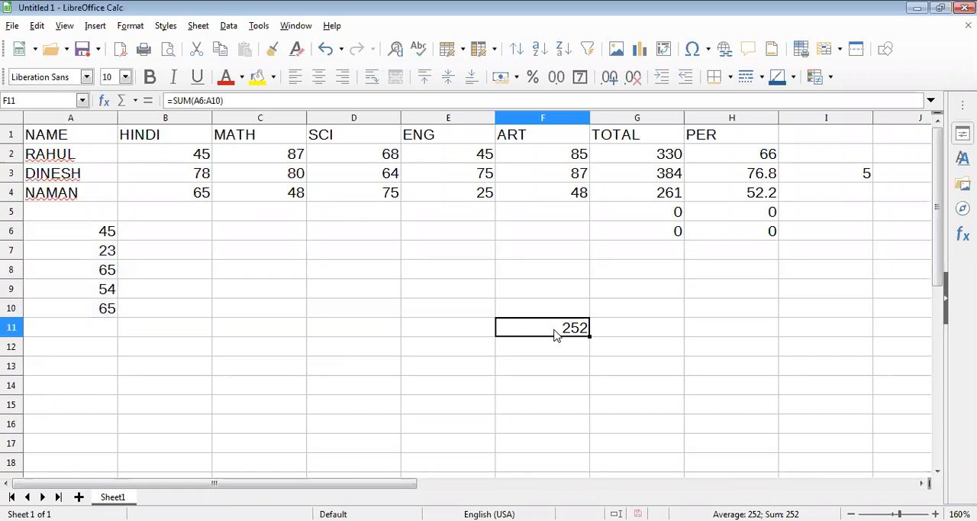
{"action": "double_click", "coordinate": [572, 329]}
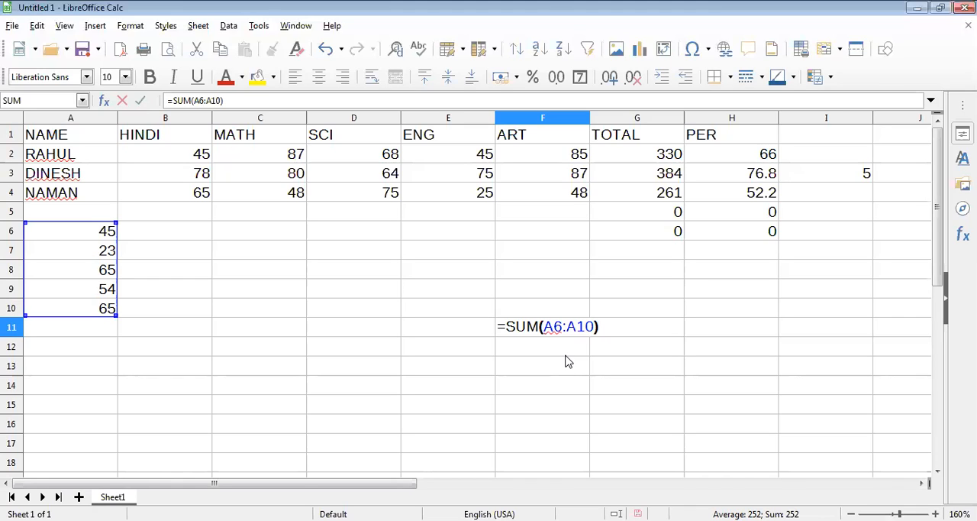
{"action": "key", "text": "Return"}
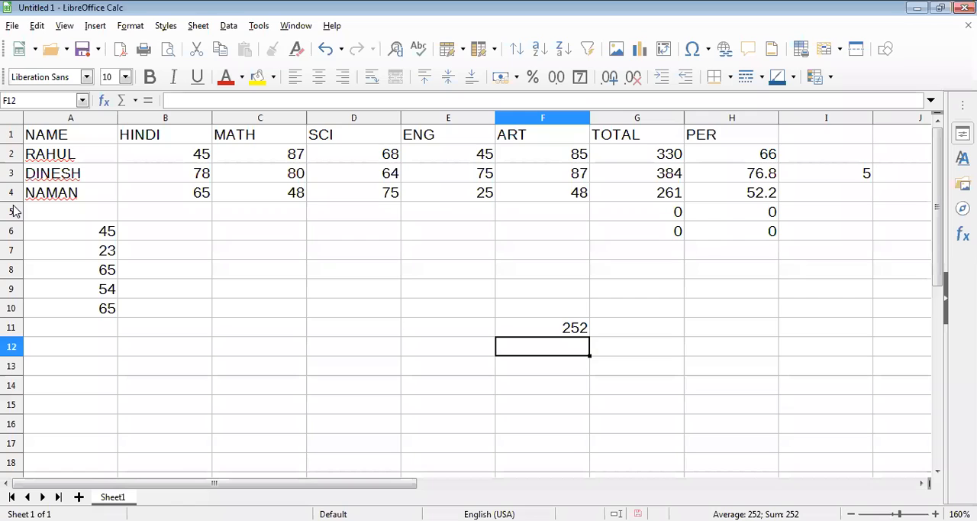
- Move the five numbers from A6:A10 to H11:H15 and examine the range in the F11 formula
{"action": "left_click", "coordinate": [67, 235]}
{"action": "mouse_move", "coordinate": [68, 310]}
{"action": "left_mouse_down"}
{"action": "mouse_move", "coordinate": [74, 264]}
{"action": "mouse_move", "coordinate": [70, 309]}
{"action": "left_mouse_up"}
{"action": "left_click_drag", "start_coordinate": [669, 340], "coordinate": [725, 359]}
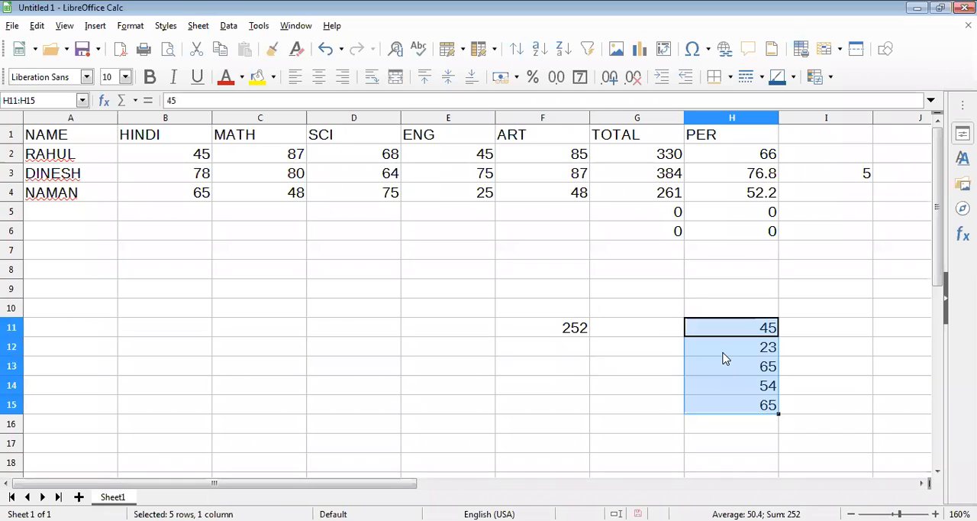
{"action": "double_click", "coordinate": [552, 328]}
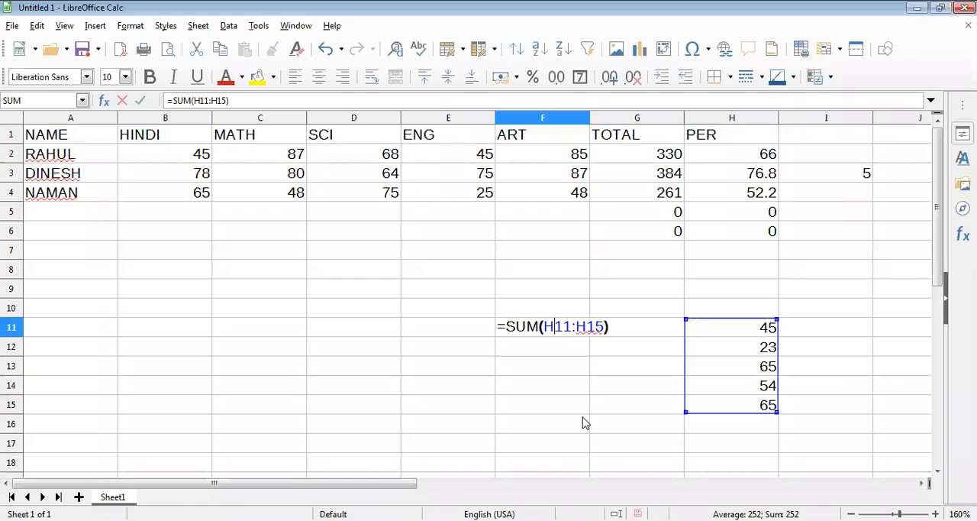
{"action": "key", "text": "Return"}
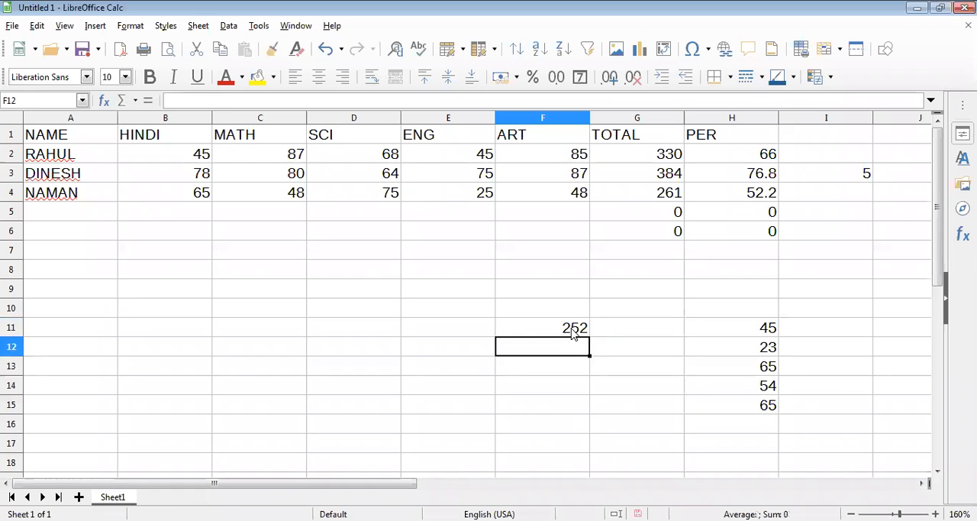
- Move the five numbers from H11:H15 to D6:D10 and inspect the F11 formula's range
{"action": "left_click", "coordinate": [767, 328]}
{"action": "left_click", "coordinate": [742, 404], "text": "shift"}
{"action": "left_click_drag", "start_coordinate": [615, 309], "coordinate": [377, 233]}
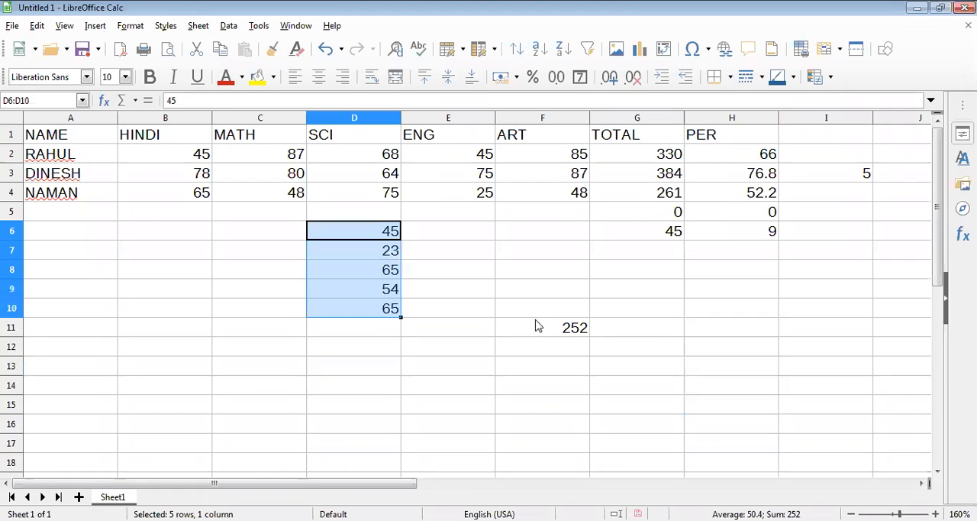
{"action": "double_click", "coordinate": [538, 326]}
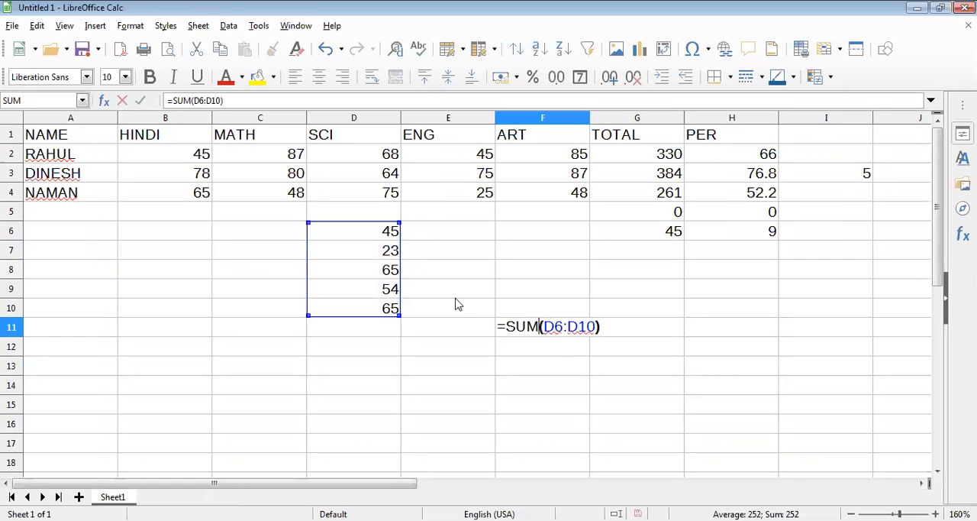
{"action": "key", "text": "Return"}
- Move the five numbers from D6:D10 to A12:A16 and open the F11 formula to see its range
{"action": "left_click", "coordinate": [359, 233]}
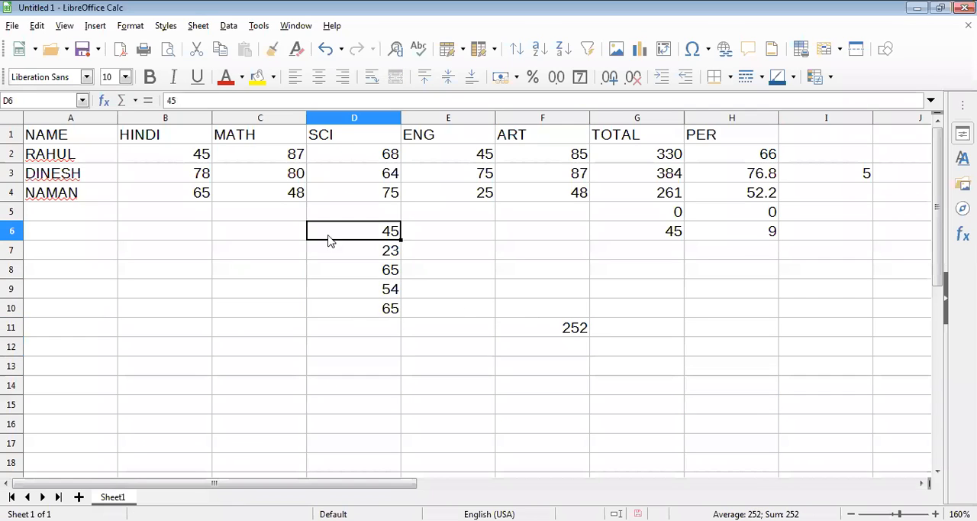
{"action": "key", "text": "ctrl+shift+Down"}
{"action": "left_click_drag", "start_coordinate": [116, 340], "coordinate": [103, 342]}
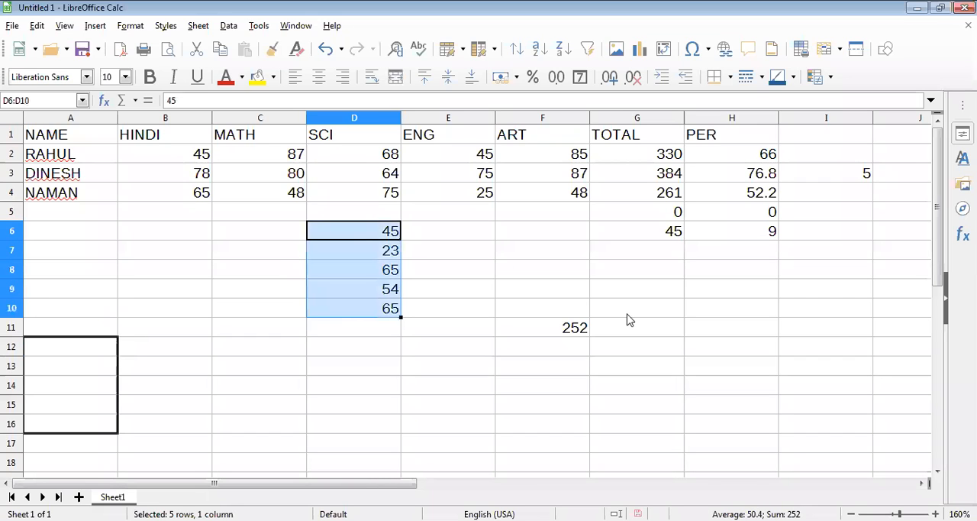
{"action": "double_click", "coordinate": [572, 327]}
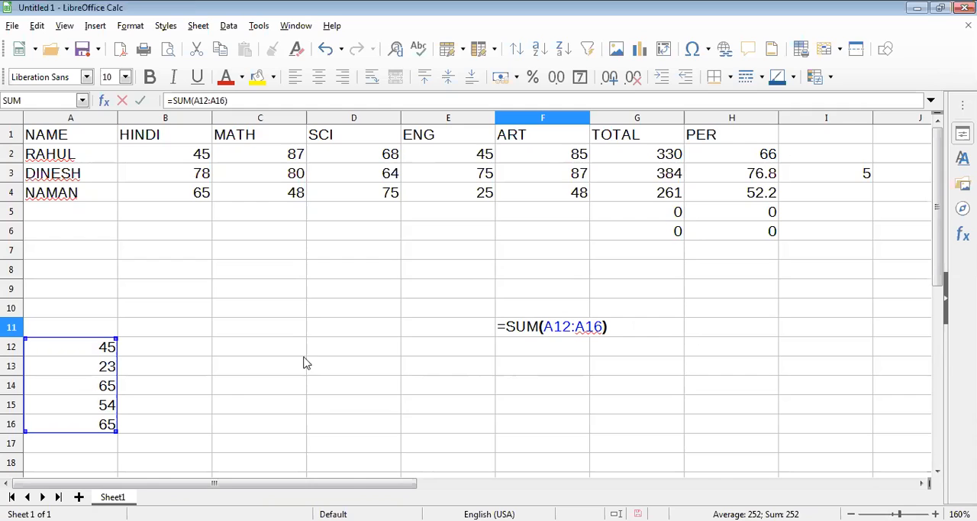
- Try to shift the F11 formula's range to D9:D13 and point it back at A12:A16
{"action": "left_click_drag", "start_coordinate": [183, 354], "coordinate": [350, 304]}
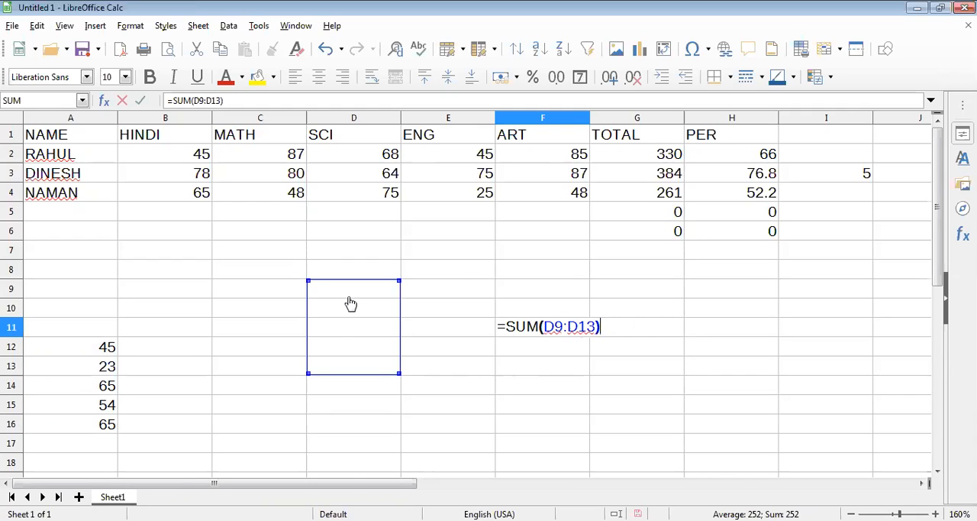
{"action": "left_click", "coordinate": [171, 350]}
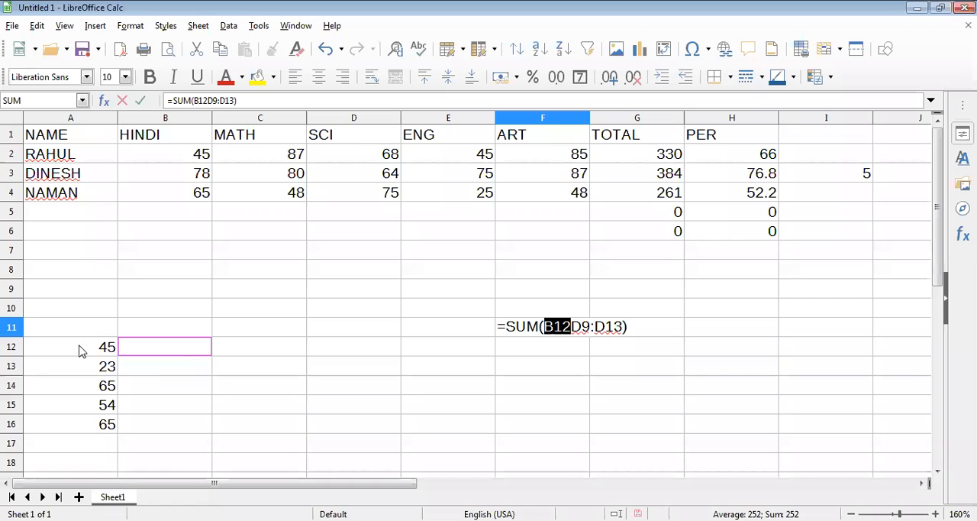
{"action": "left_click_drag", "start_coordinate": [83, 351], "coordinate": [82, 430]}
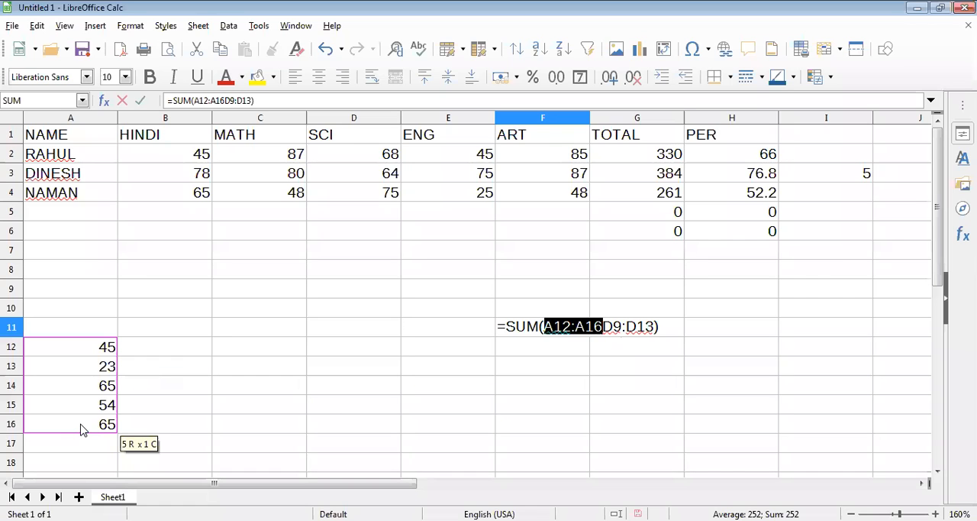
{"action": "key", "text": "Delete"}
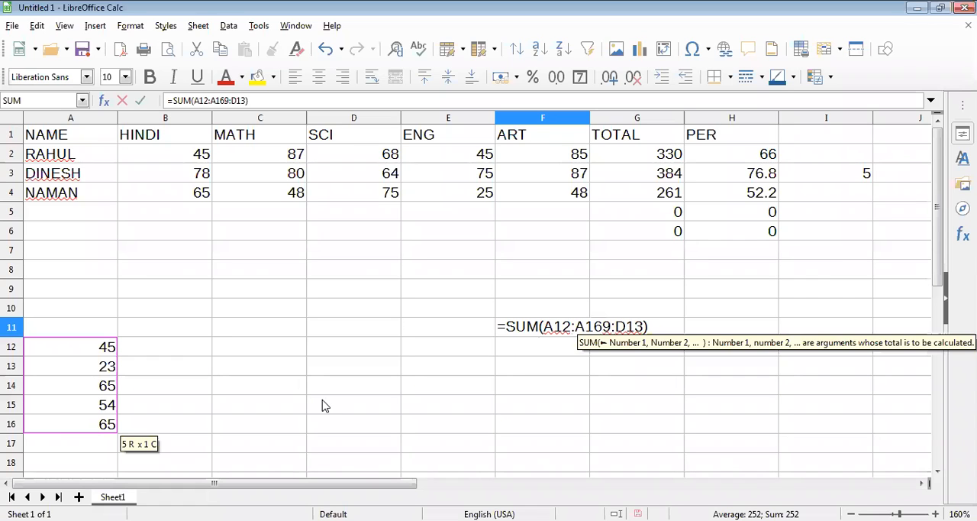
- Delete the SUM formula from F11 and return the five numbers to D9:D13
{"action": "triple_click", "coordinate": [581, 326]}
{"action": "key", "text": "BackSpace"}
{"action": "left_click_drag", "start_coordinate": [82, 432], "coordinate": [556, 294]}
{"action": "left_click", "coordinate": [555, 294]}
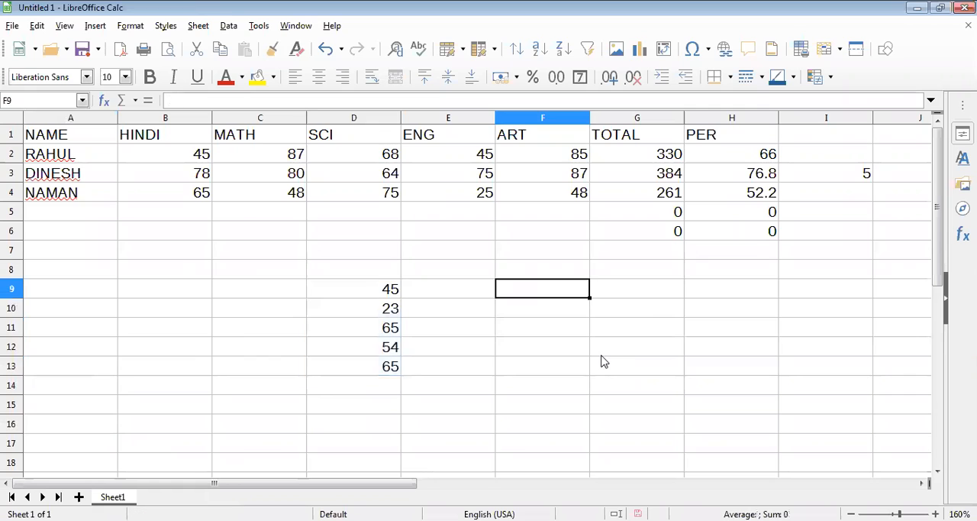
- Start a SUM formula in cell F9 over the range D9:D13
{"action": "type", "text": "=SUM"}
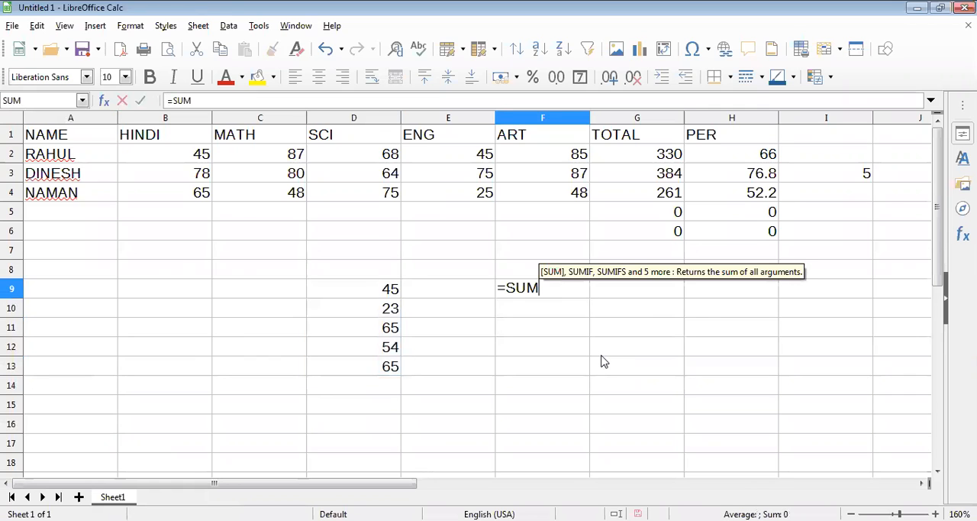
{"action": "type", "text": "("}
{"action": "left_click", "coordinate": [354, 294]}
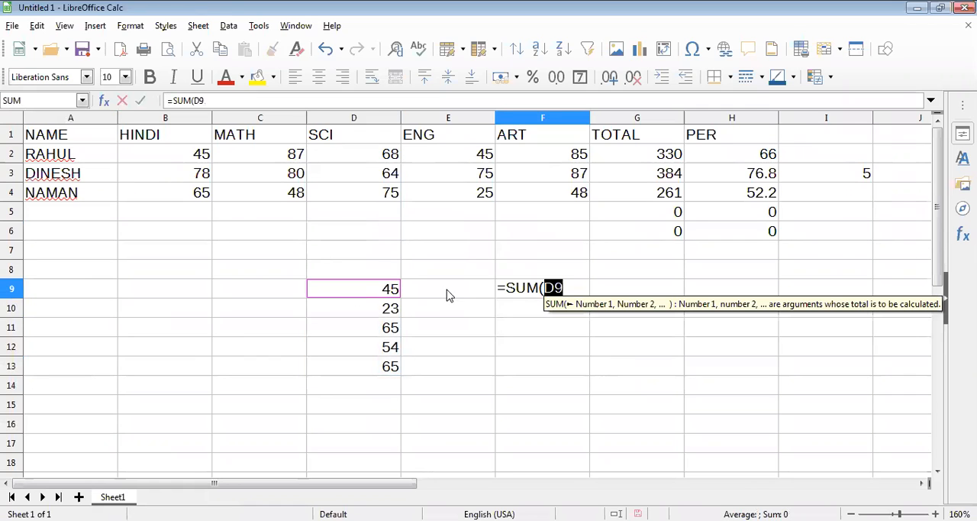
{"action": "left_click", "coordinate": [575, 288]}
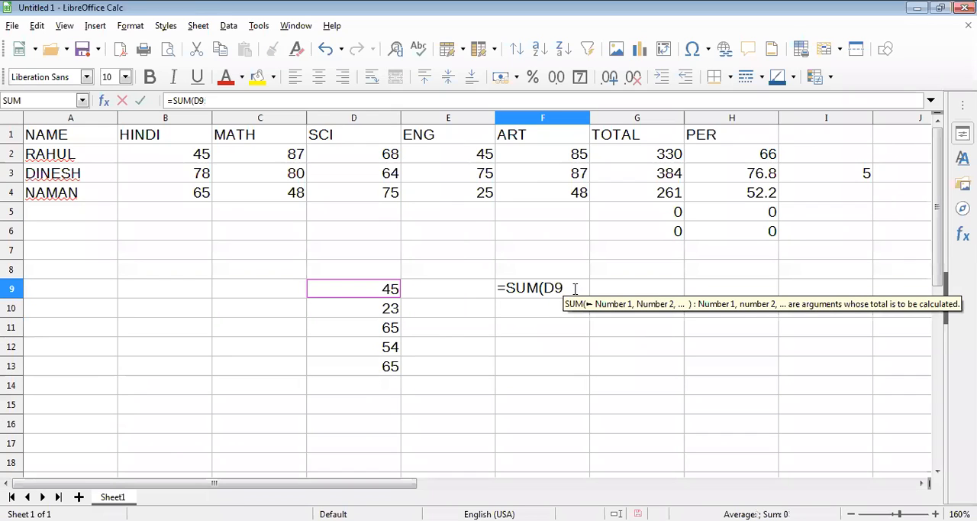
{"action": "type", "text": ":"}
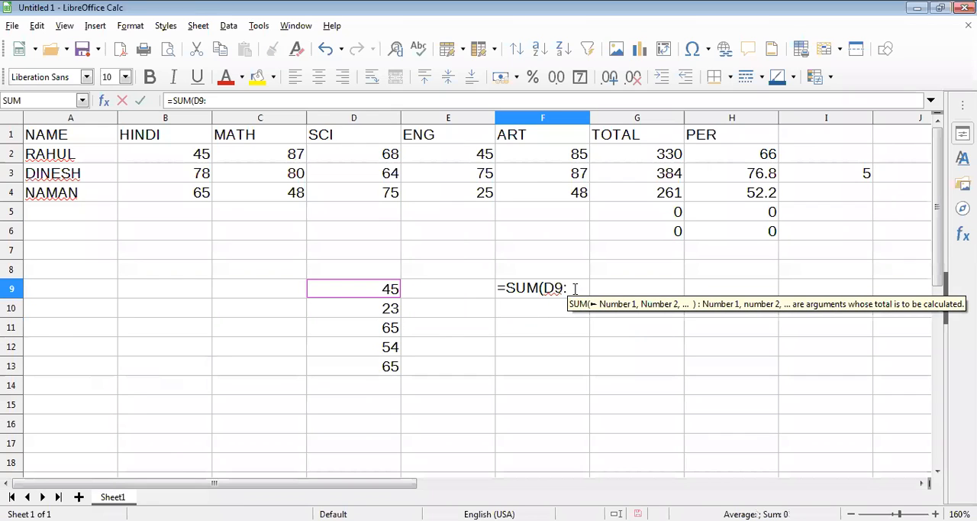
{"action": "left_click", "coordinate": [384, 367]}
- Make both range references in the F9 formula absolute and complete it as =SUM($D$9:$D$13)
{"action": "left_click", "coordinate": [559, 287]}
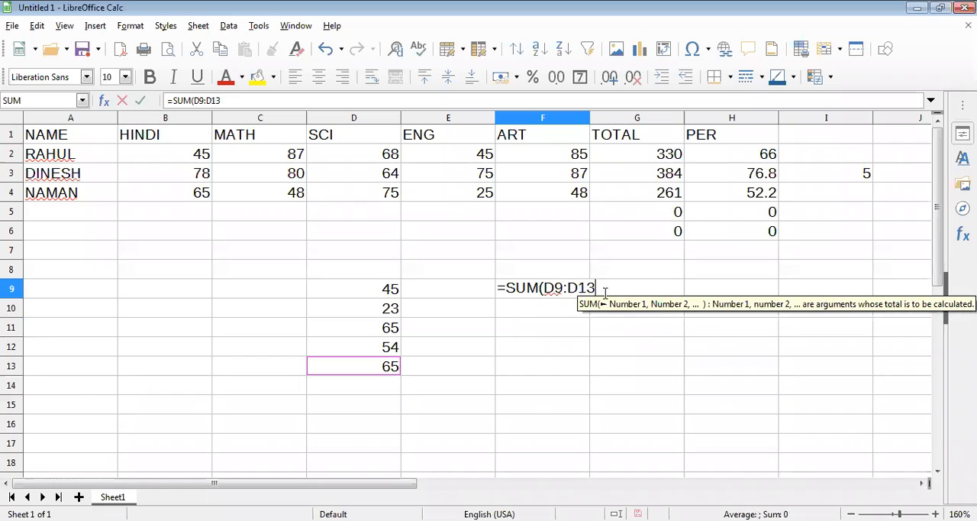
{"action": "left_click", "coordinate": [557, 287]}
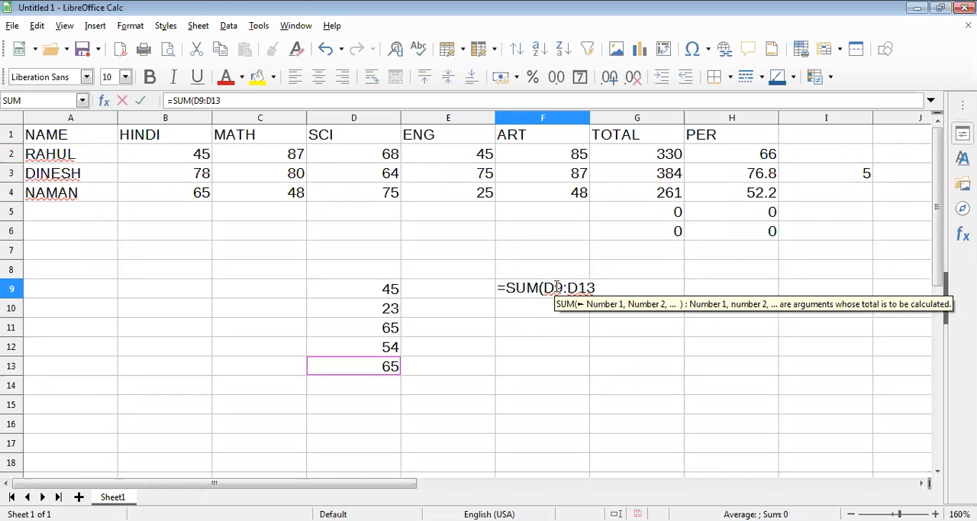
{"action": "key", "text": "F4"}
{"action": "left_click", "coordinate": [600, 287]}
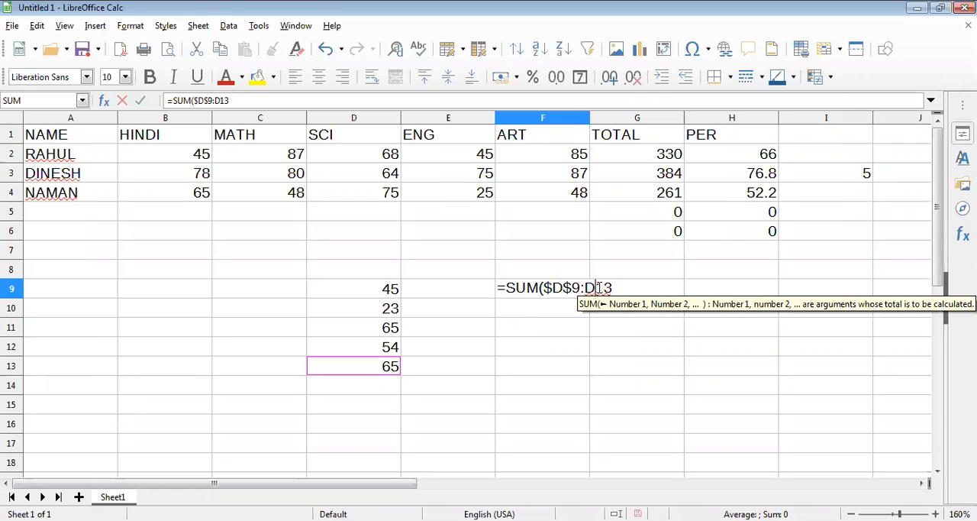
{"action": "key", "text": "F4"}
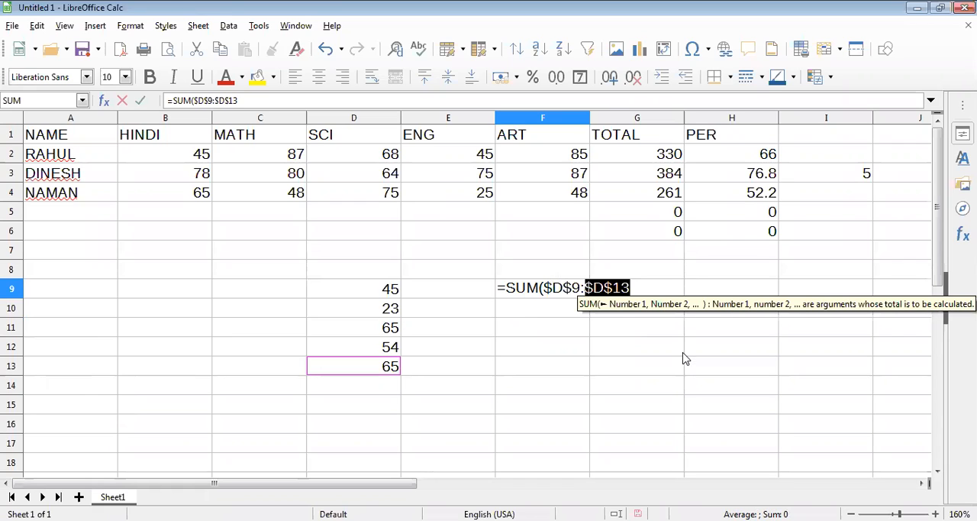
{"action": "left_click", "coordinate": [638, 284]}
{"action": "type", "text": ")"}
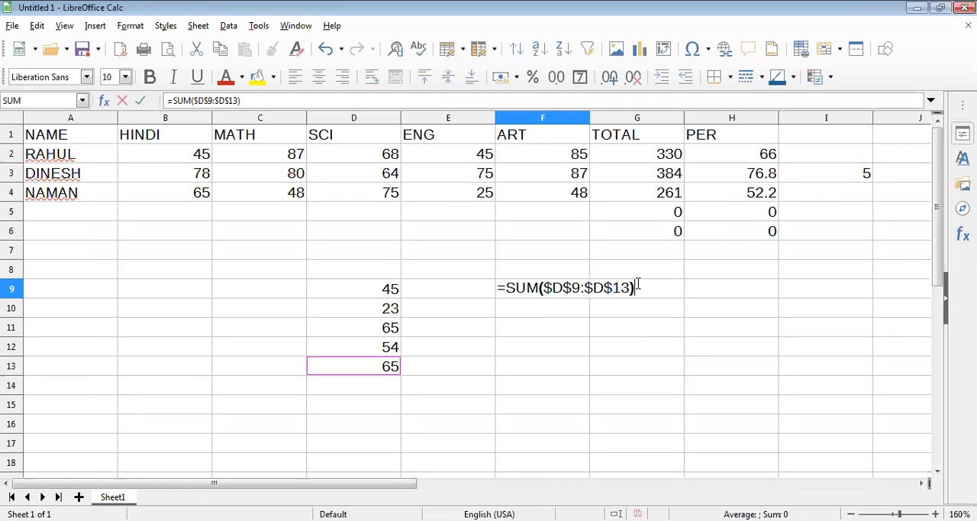
{"action": "key", "text": "Return"}
- Move the numbers from D9:D13 to B7:B11 to examine the absolute range in the F9 formula, and undo the move
{"action": "left_click_drag", "start_coordinate": [377, 293], "coordinate": [379, 371]}
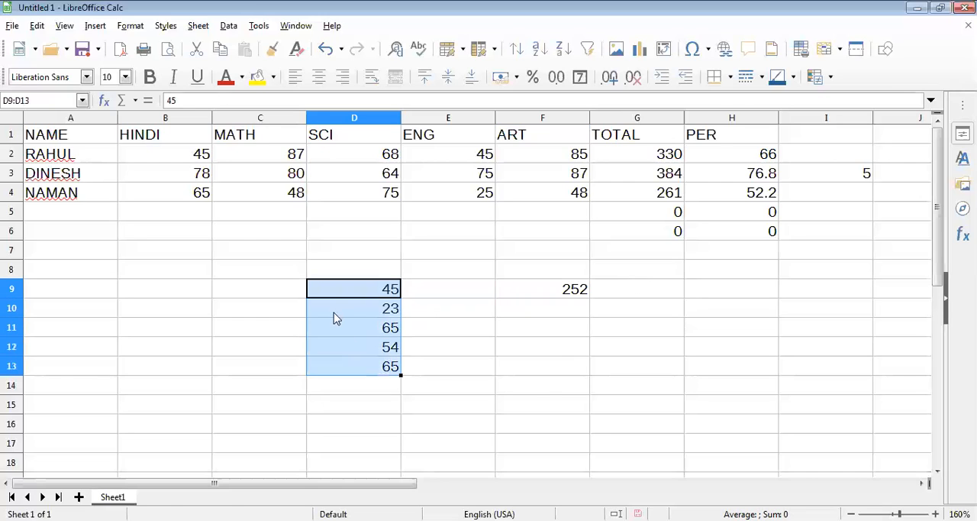
{"action": "left_click_drag", "start_coordinate": [333, 309], "coordinate": [191, 274]}
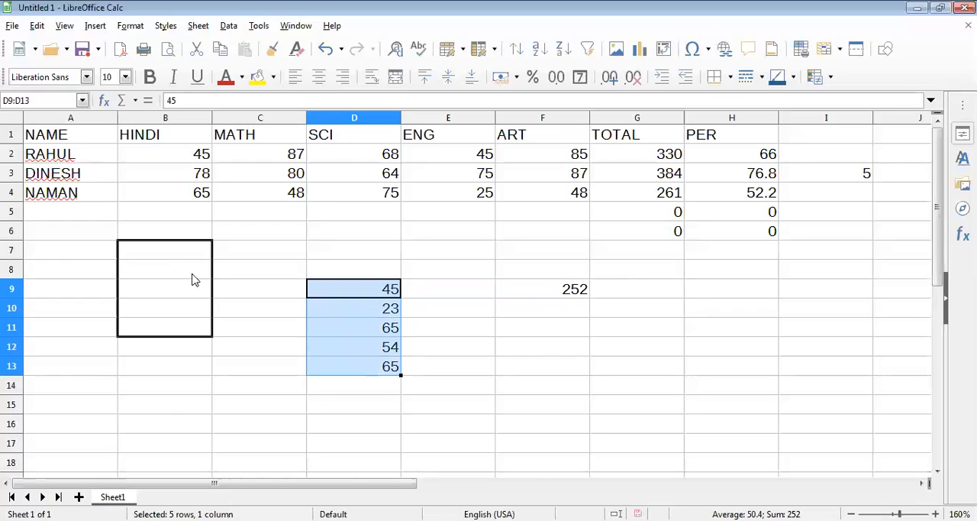
{"action": "double_click", "coordinate": [562, 288]}
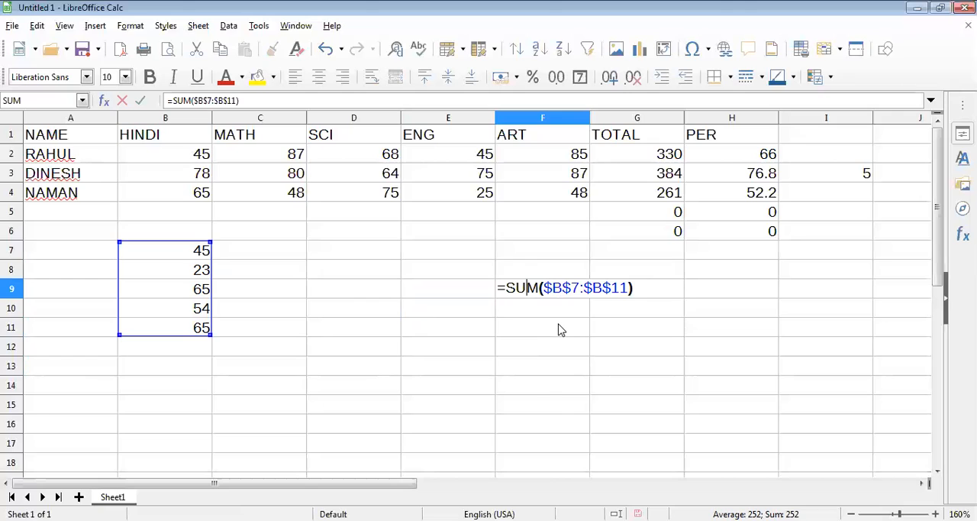
{"action": "key", "text": "Return"}
{"action": "key", "text": "ctrl+z"}
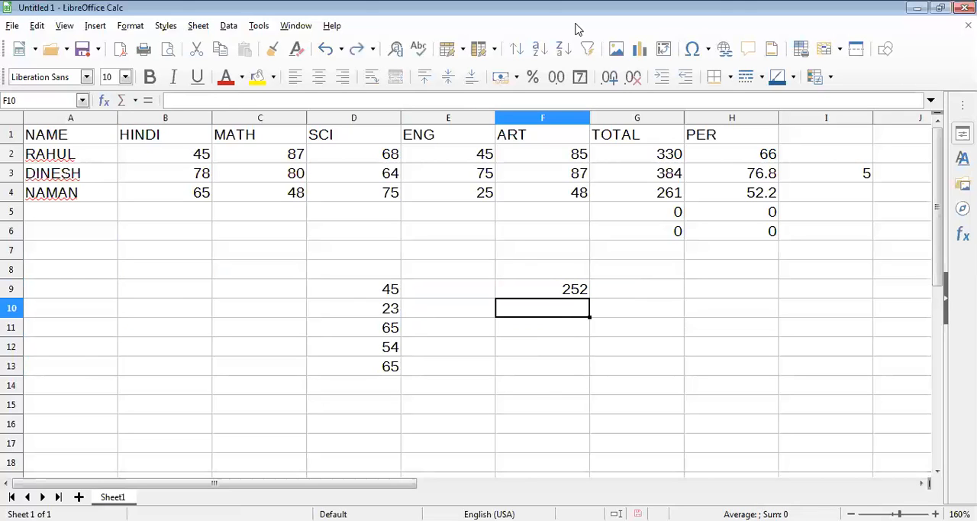